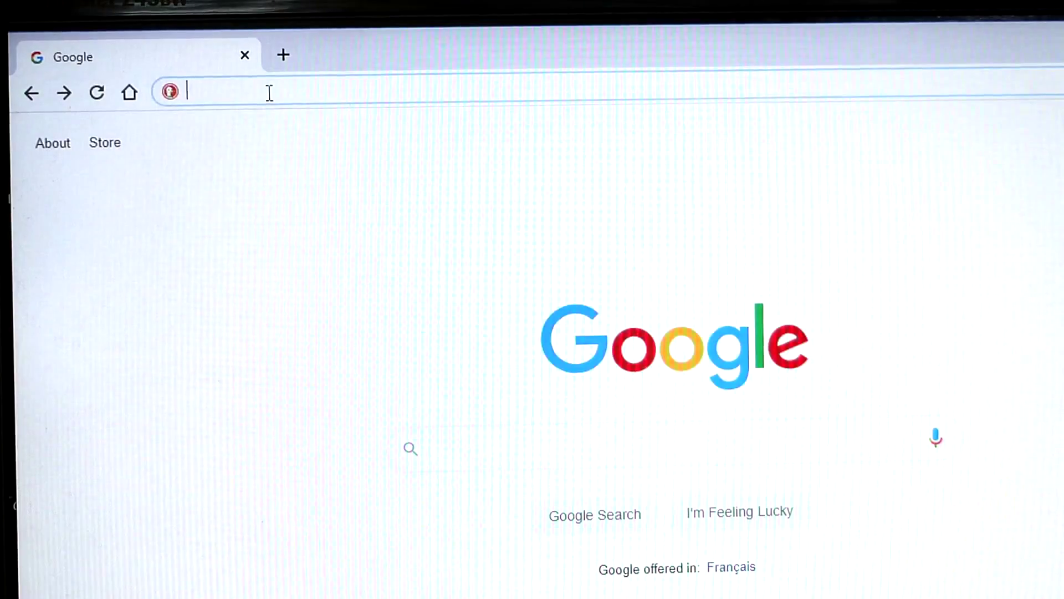
- Load 192.168.0.20/view.cgi in Chrome to show the 2020/06/19 index of 397 images
type("192.168")
key("Right")
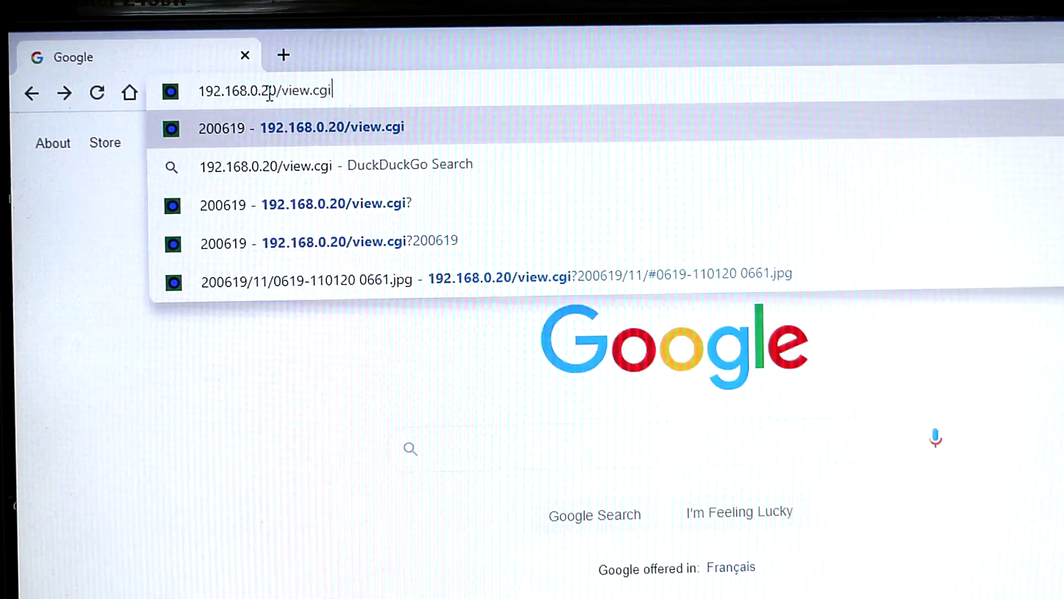
key("Return")
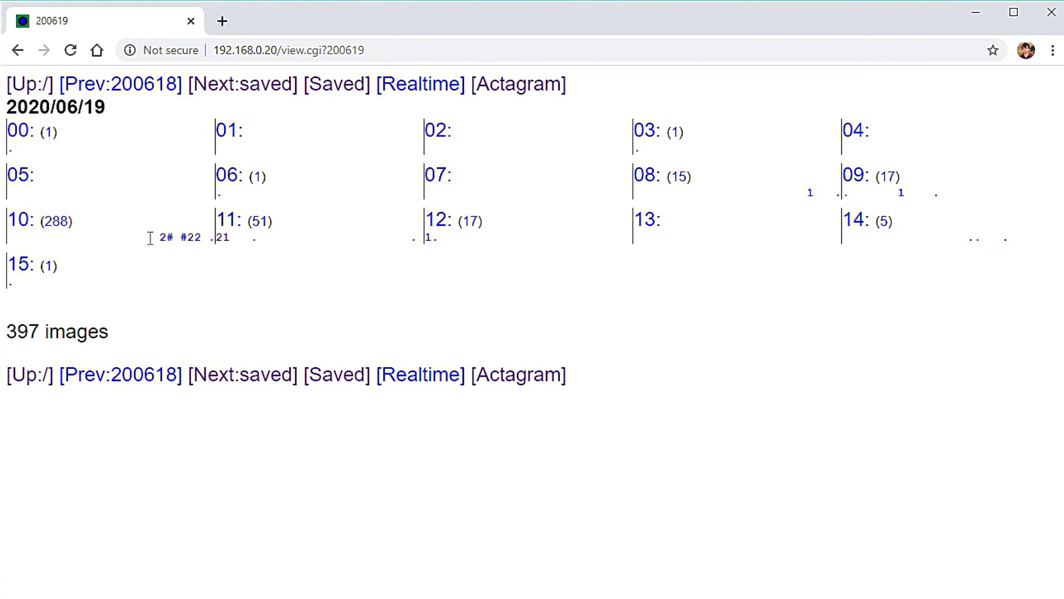
- Preview an hour-10 image dot and open the 10:45:05 workshop capture full size
mouse_move(161, 240)
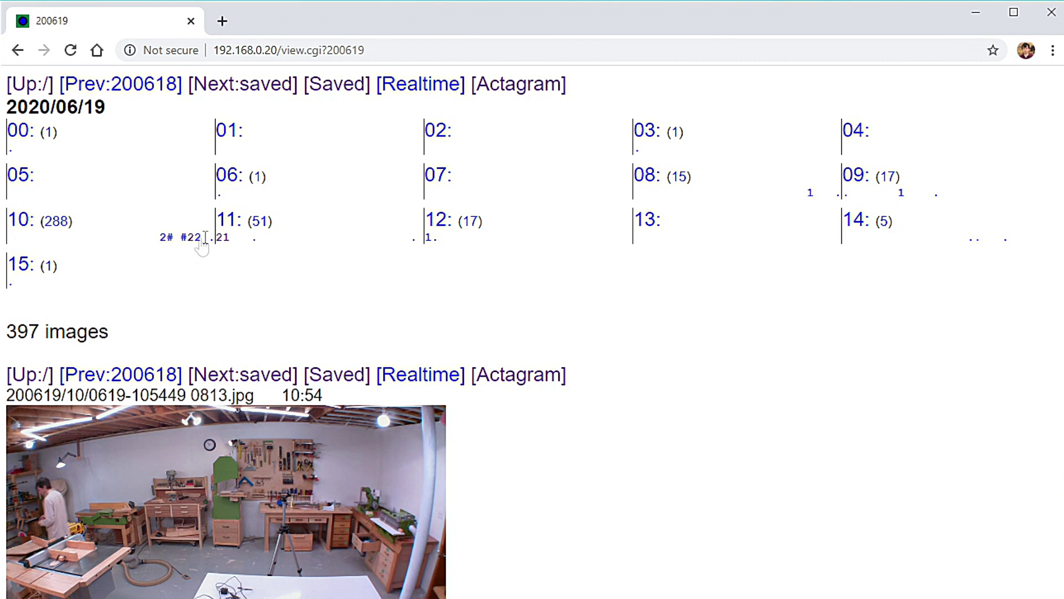
left_click(164, 244)
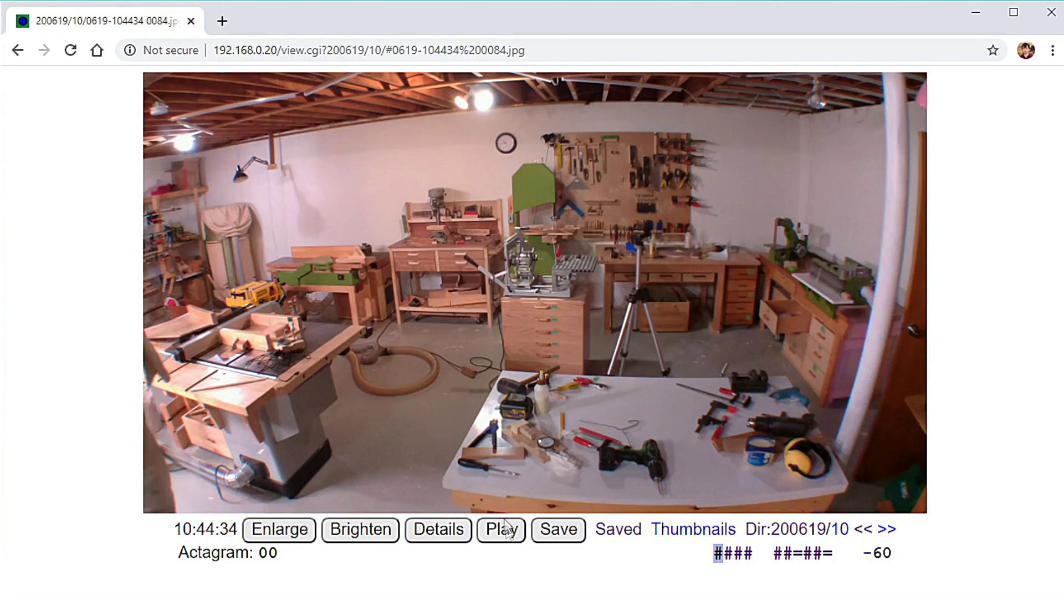
- Play hour 10's images, then step back and forth to the 10:53:01 frame
left_click(509, 535)
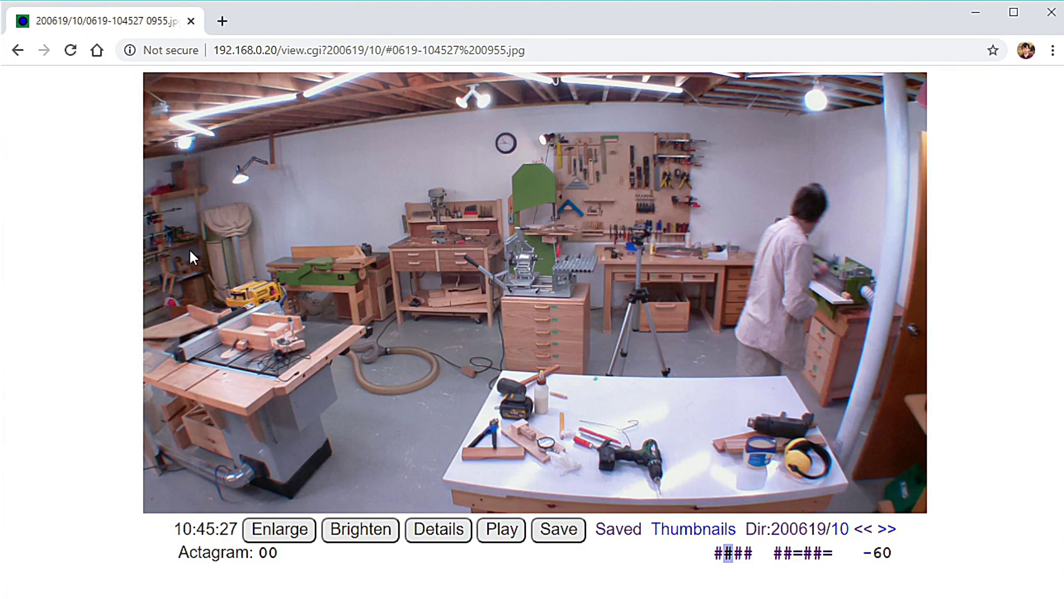
key("Left")
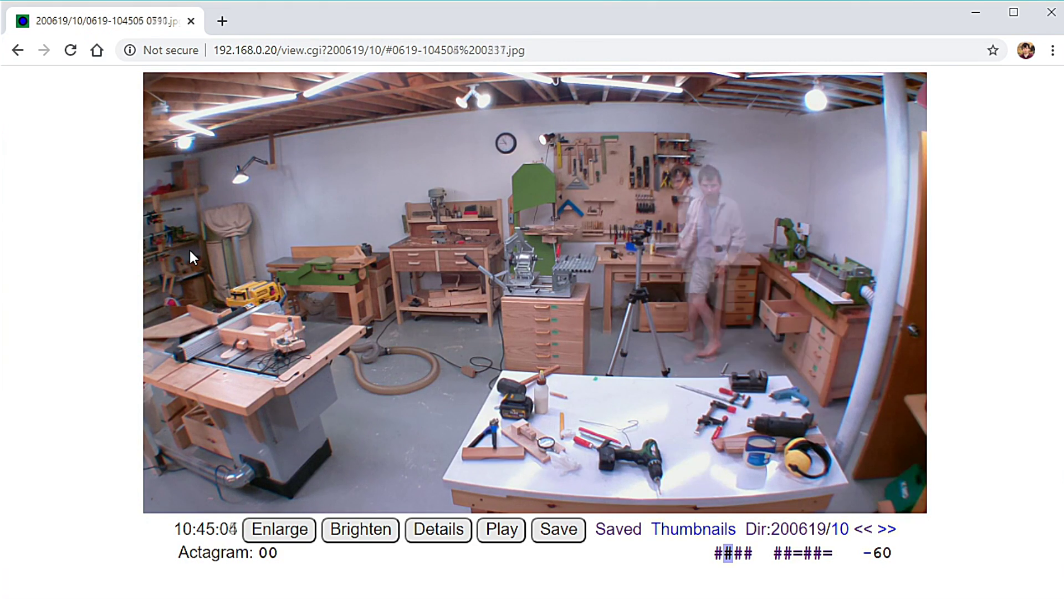
key("Left")
key("Left")
key("Left")
key("Left")
key("Left")
key("Left")
key("Left")
key("Left")
key("Left")
key("Left")
key("Left")
key("Left")
key("Left")
key("Left")
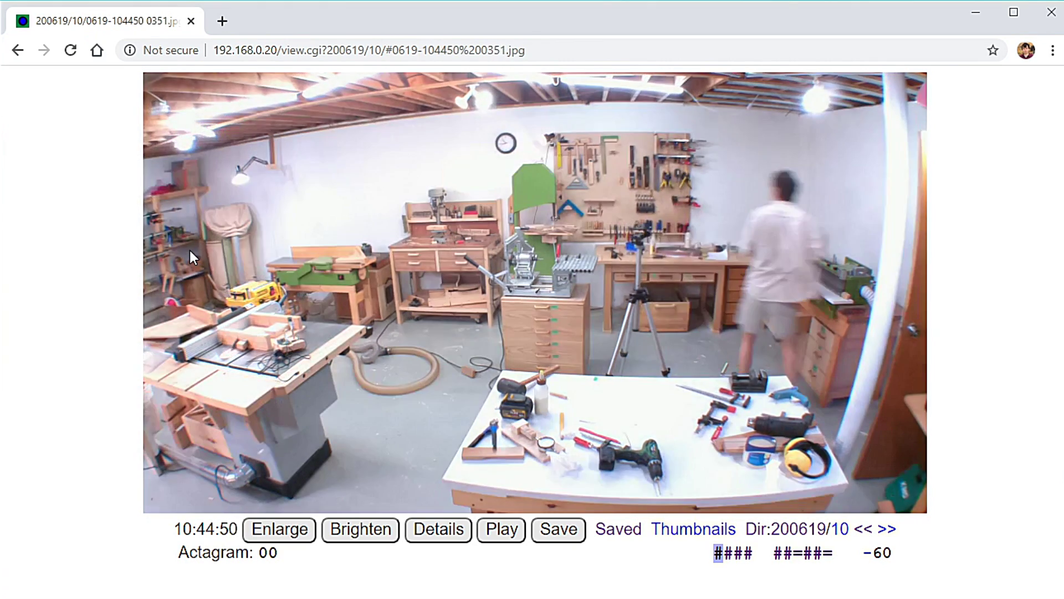
key("Left")
key("Left")
key("Left")
key("Right")
key("Right")
key("Right")
key("Right")
key("Right")
key("Right")
key("Right")
key("Right")
key("Right")
key("Right")
key("Right")
key("Right")
key("Right")
key("Right")
key("Right")
key("Right")
key("Right")
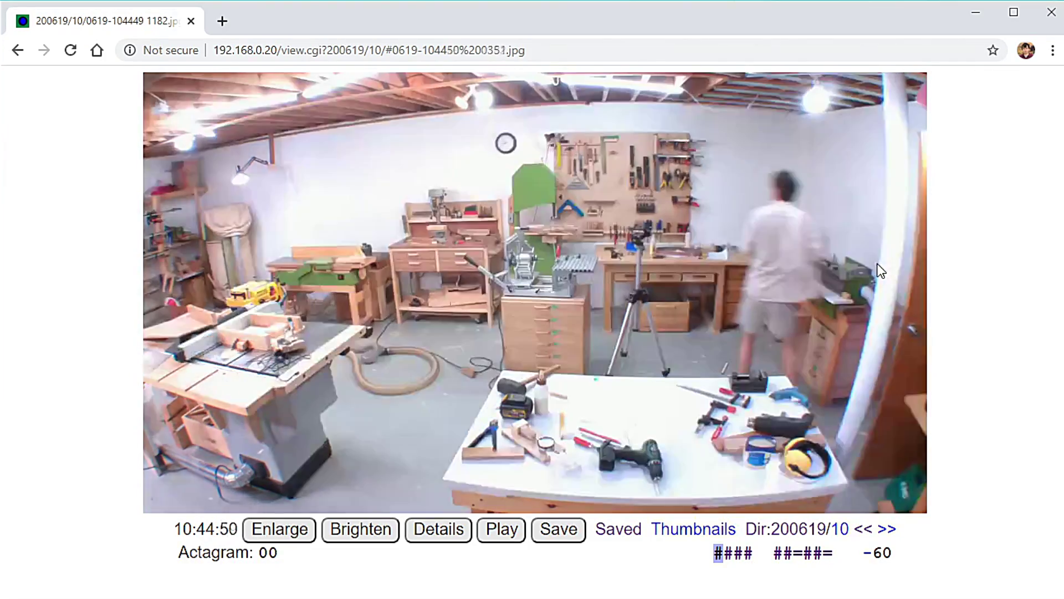
key("Right")
key("Right")
key("Right")
key("Right")
key("Right")
key("Right")
key("Right")
key("Right")
key("Right")
key("Right")
key("Right")
key("Right")
key("Right")
key("Right")
key("Right")
key("Right")
key("Right")
key("Right")
key("Right")
key("Right")
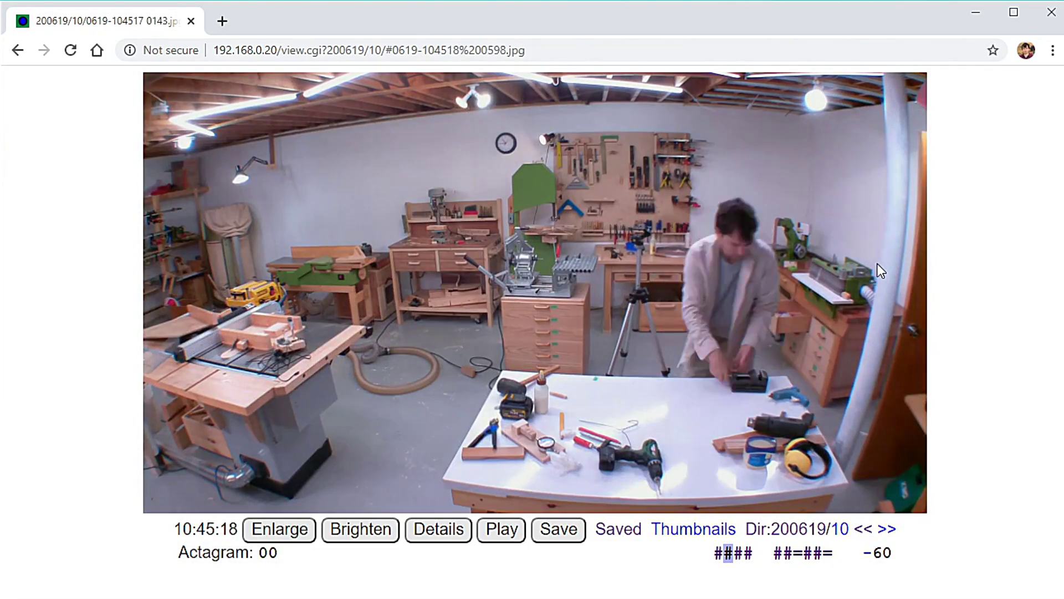
key("Left")
key("Left")
key("Left")
key("Left")
key("Left")
key("Left")
key("Left")
key("Left")
key("Left")
key("Left")
key("Left")
key("Left")
key("Left")
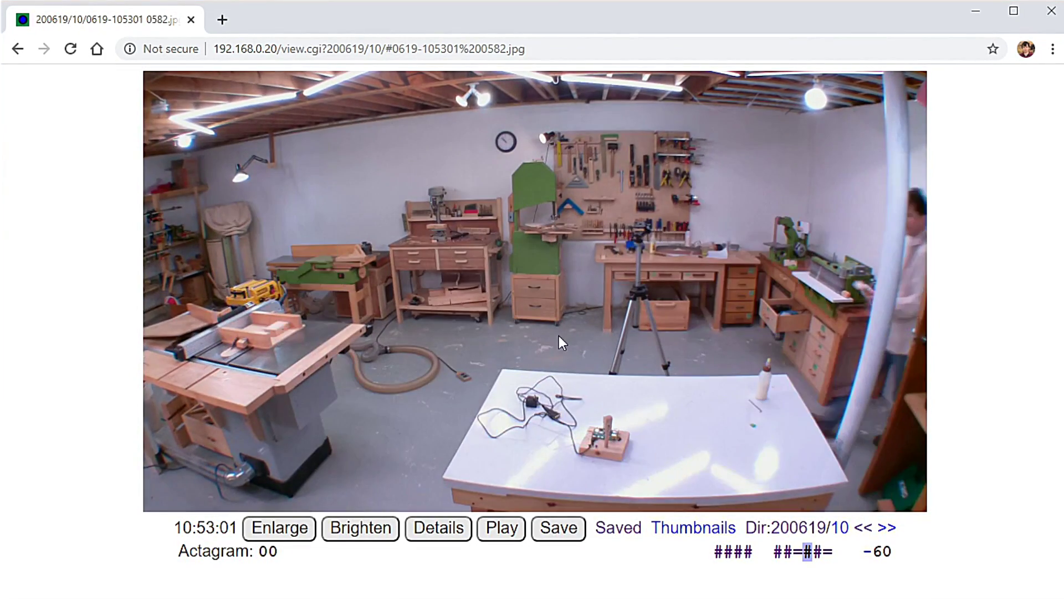
- Switch to hour 11's images and drag the 11:01:09 frame onto the desktop
left_click(886, 528)
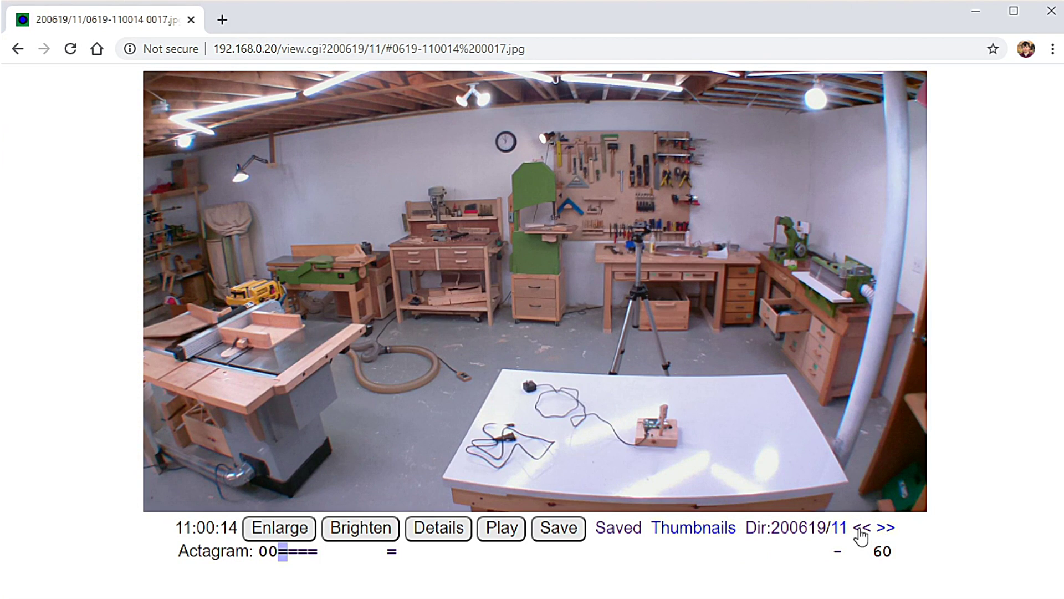
left_click(861, 529)
left_click(887, 528)
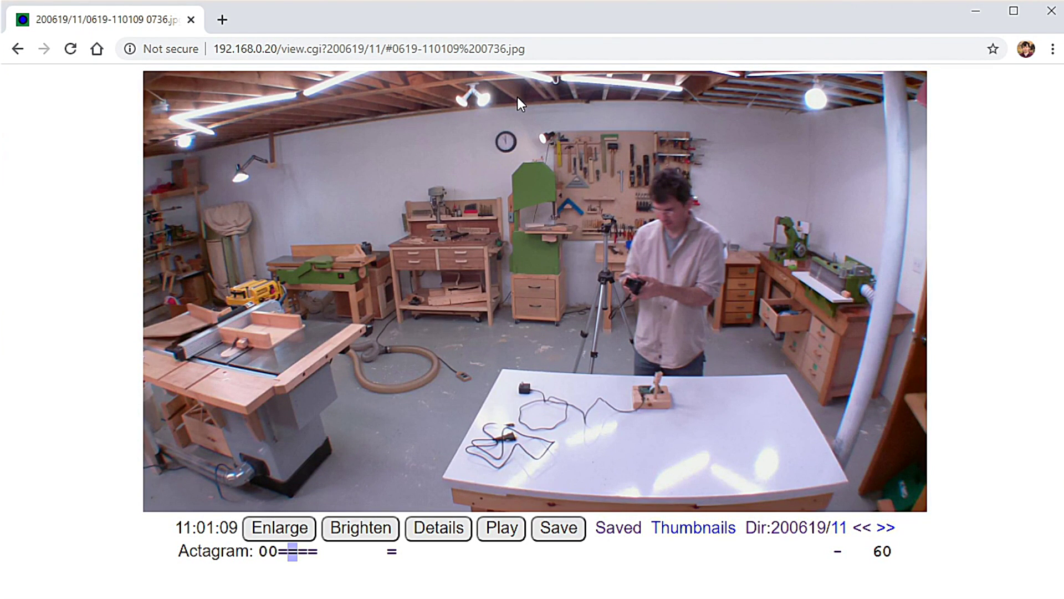
left_click_drag(520, 98, 1063, 158)
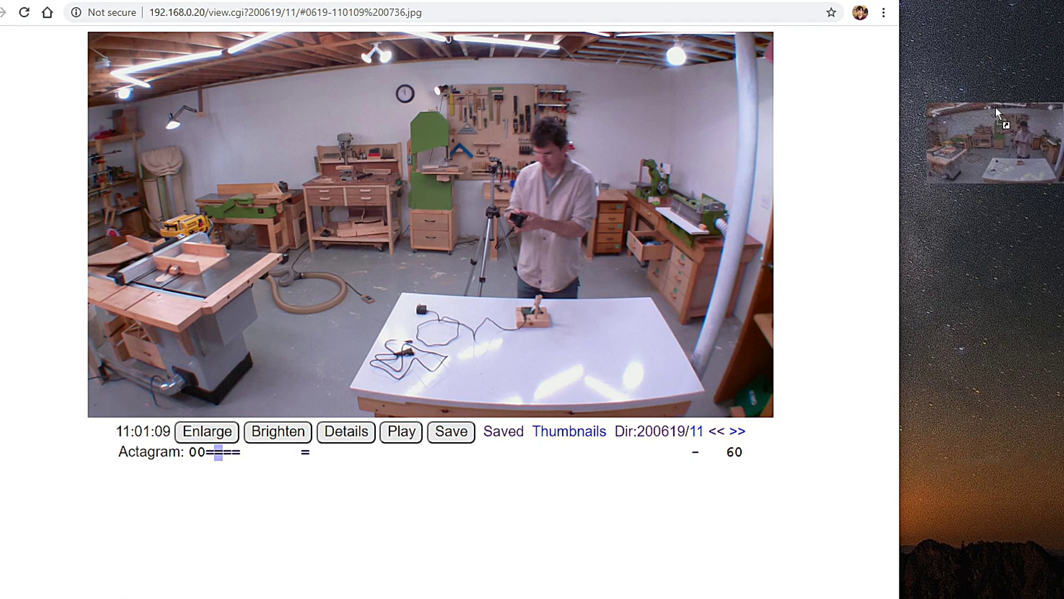
left_click_drag(996, 107, 996, 107)
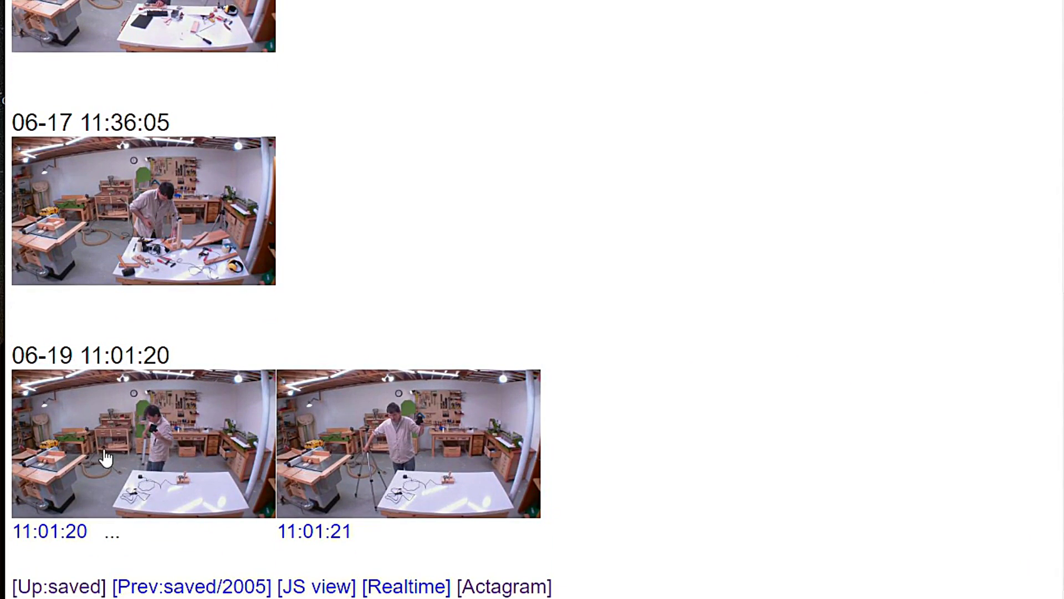
- Open the saved 11:01:20 thumbnail from June 19 in the viewer
left_click(388, 424)
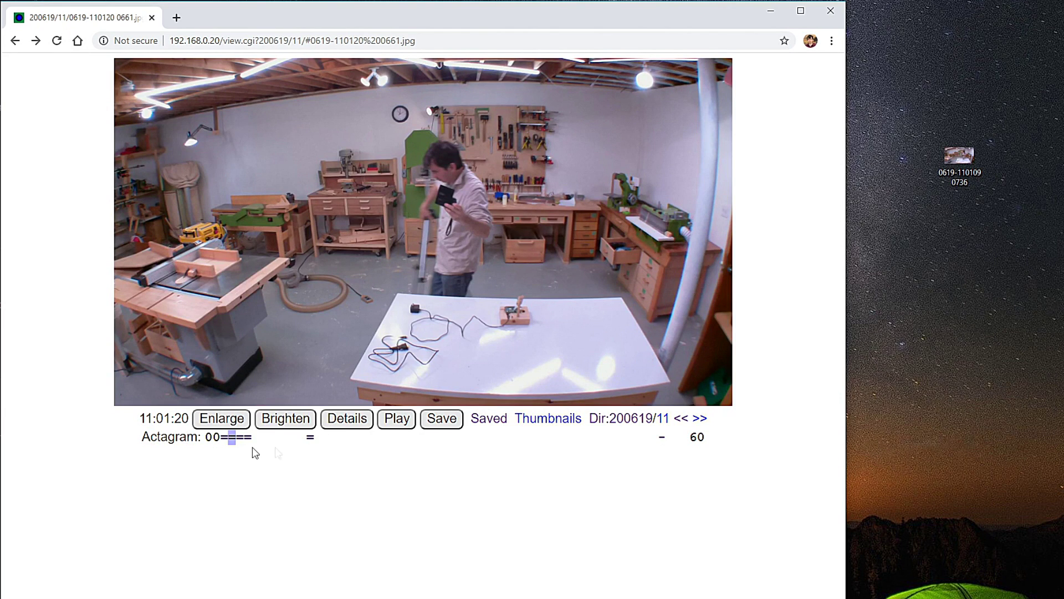
- Enlarge the camera image to fill the window, then return to the normal view
left_click(218, 421)
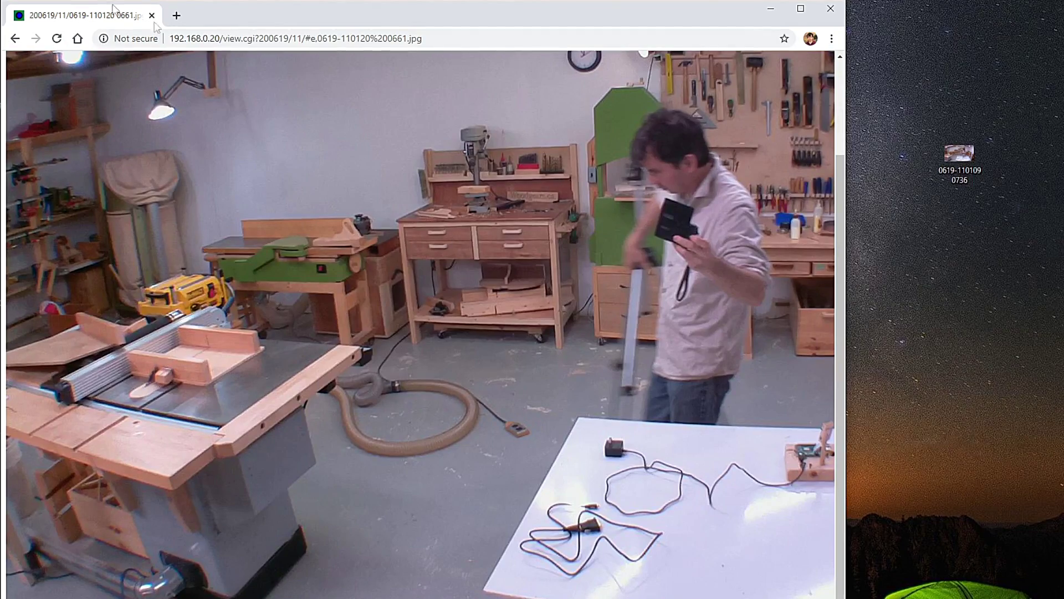
left_click(15, 38)
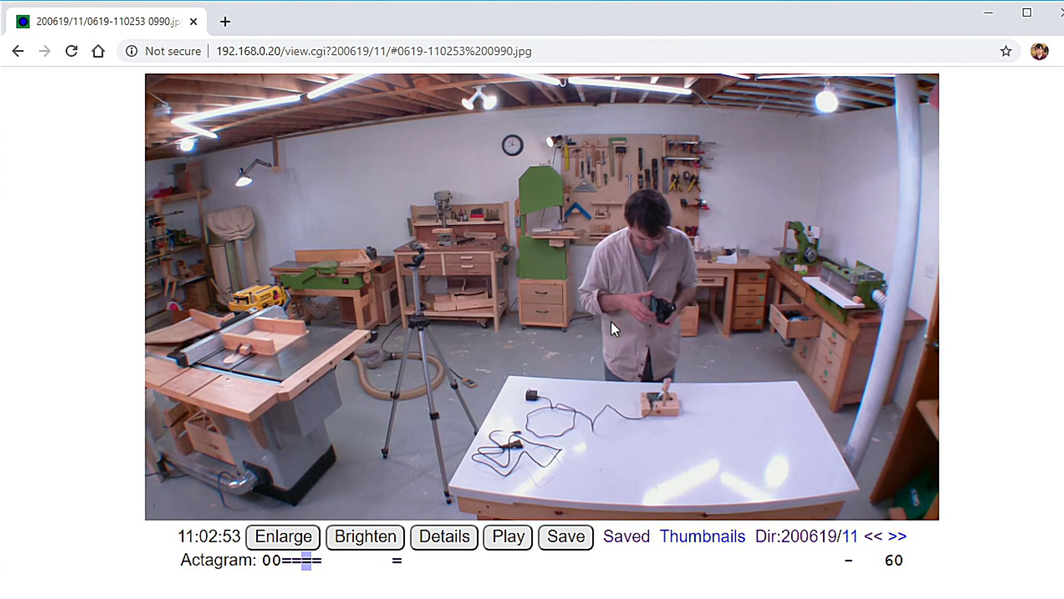
- Step back through previously viewed hour-11 frames toward the 11:02:49 image
left_click(554, 53)
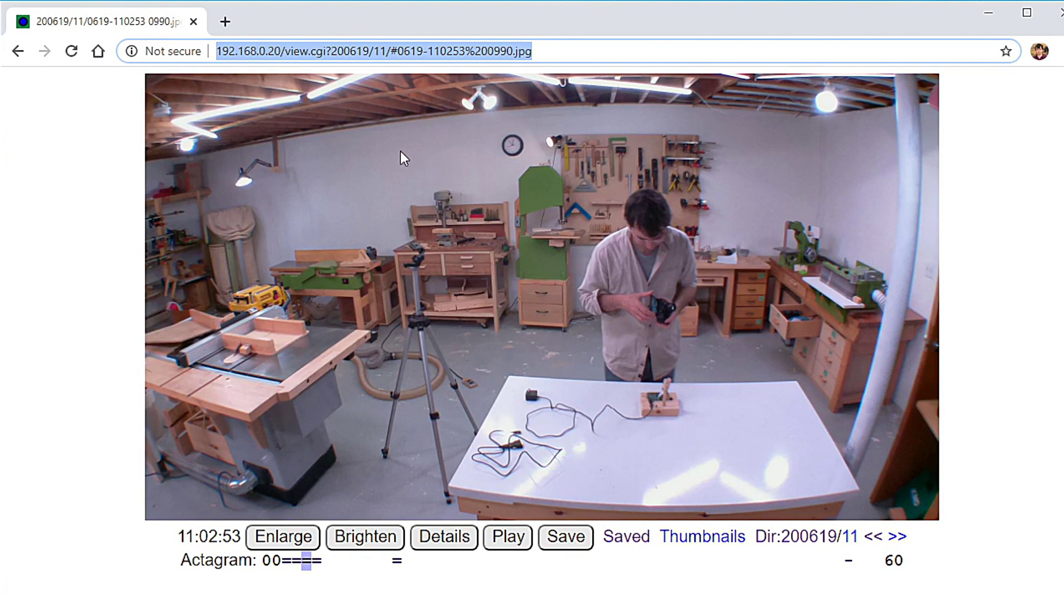
left_click(471, 357)
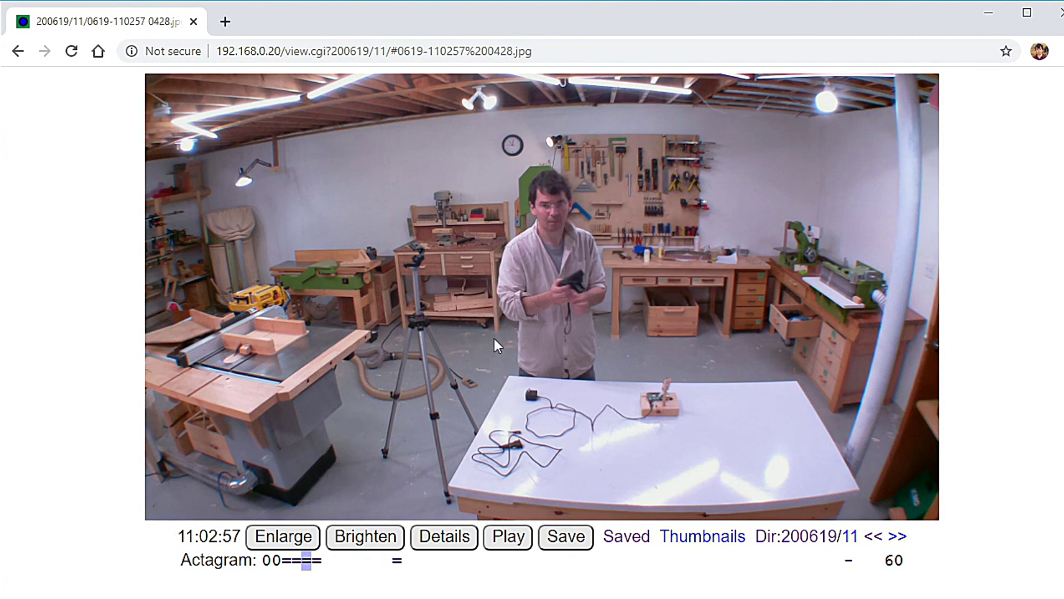
left_click(22, 54)
left_click(22, 54)
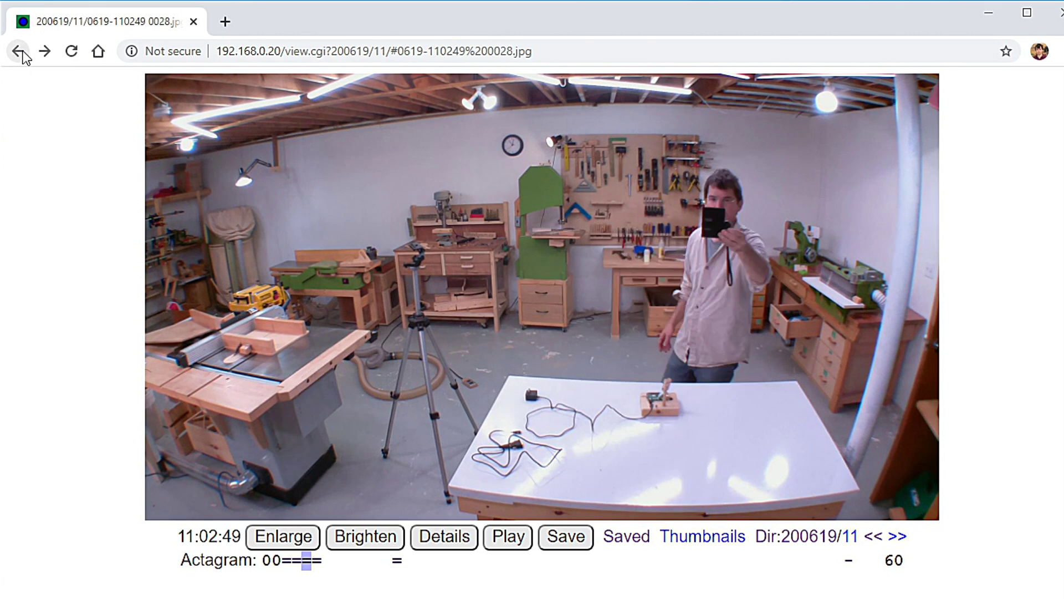
left_click(22, 54)
left_click(22, 53)
left_click(22, 54)
left_click(22, 53)
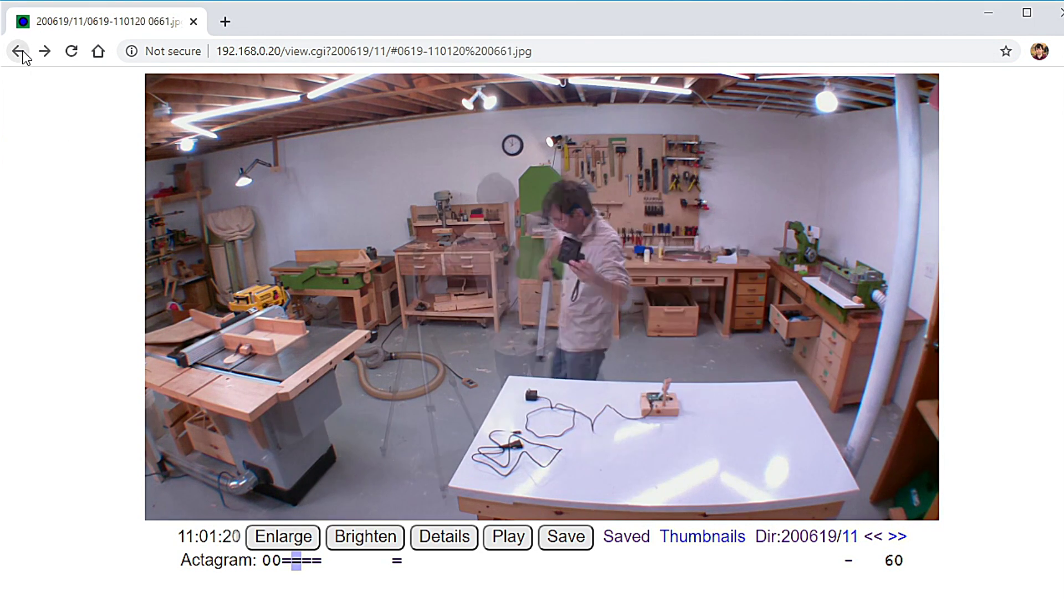
left_click(23, 53)
left_click(22, 54)
left_click(22, 54)
left_click(22, 54)
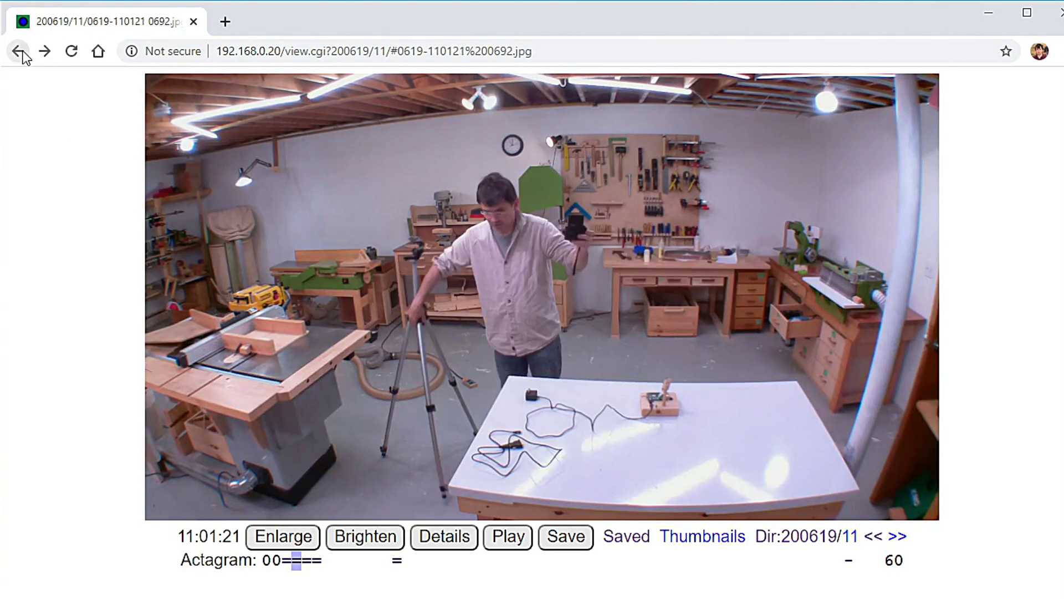
left_click(23, 54)
left_click(22, 54)
left_click(22, 54)
- Reach the 11:02:49 image, view it brightened, then restore normal brightness
left_click(22, 54)
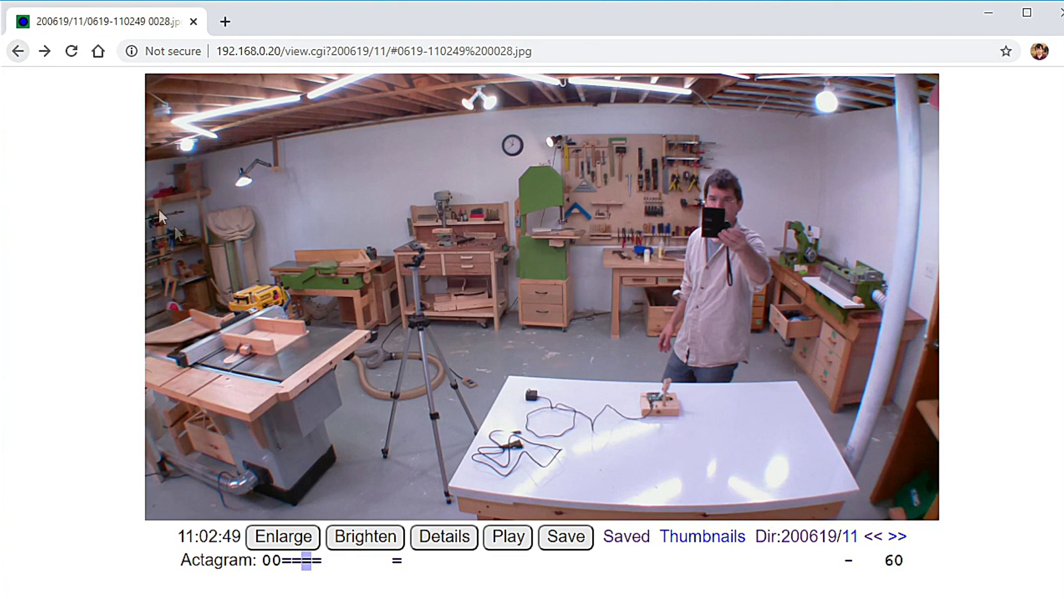
left_click(378, 545)
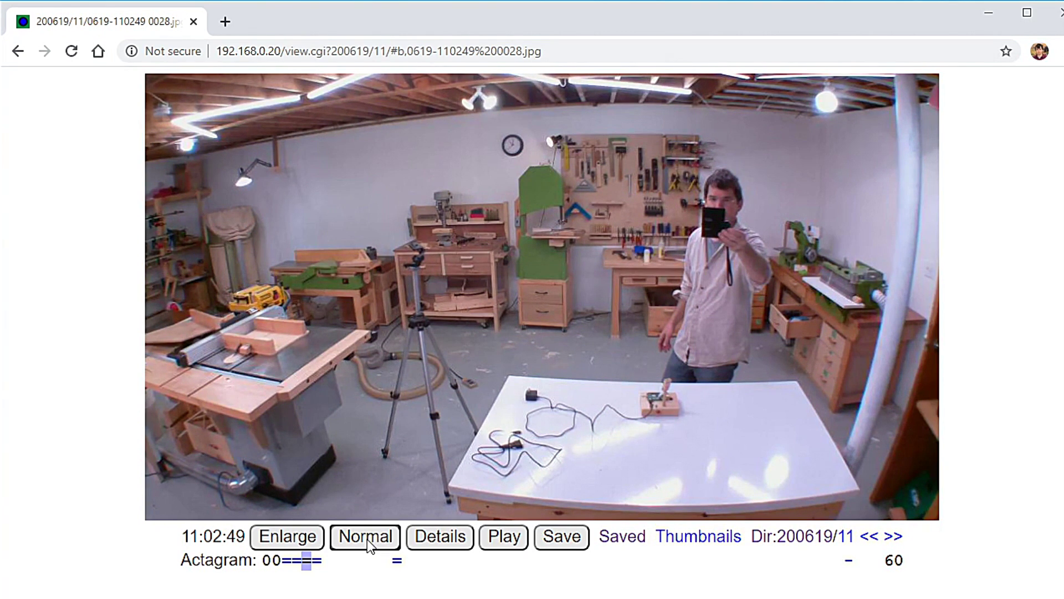
left_click(367, 539)
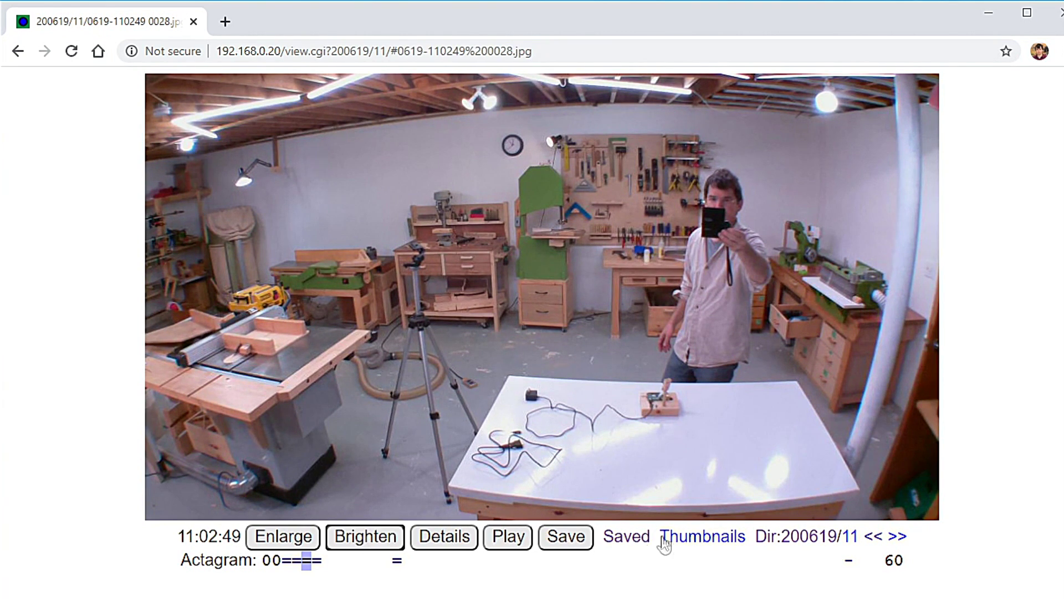
- View hour 03's single 03:00:00 night capture, then return to the 2020/06/19 day index
left_click(794, 537)
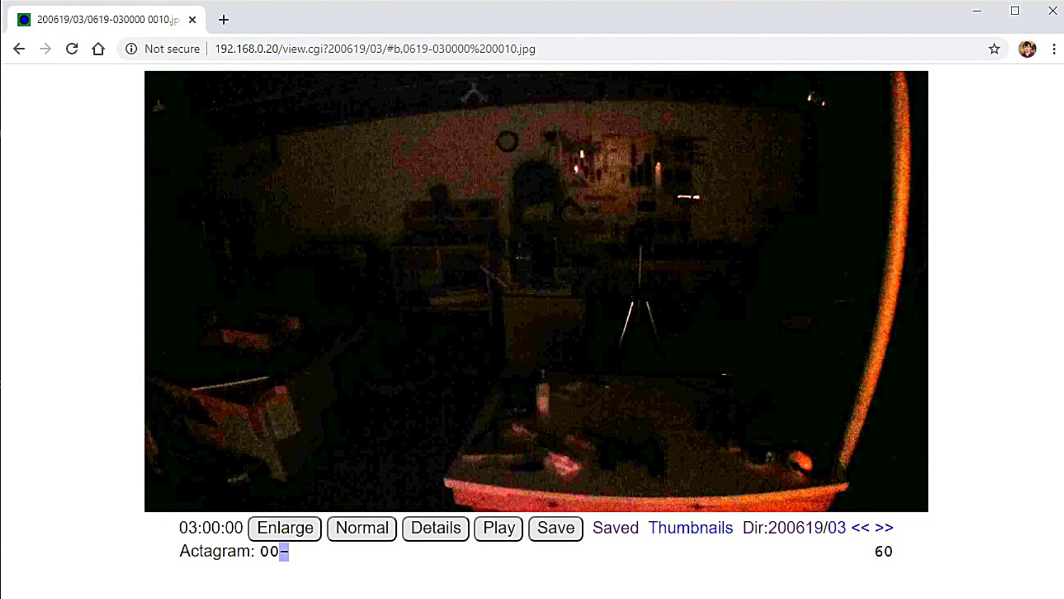
left_click(840, 530)
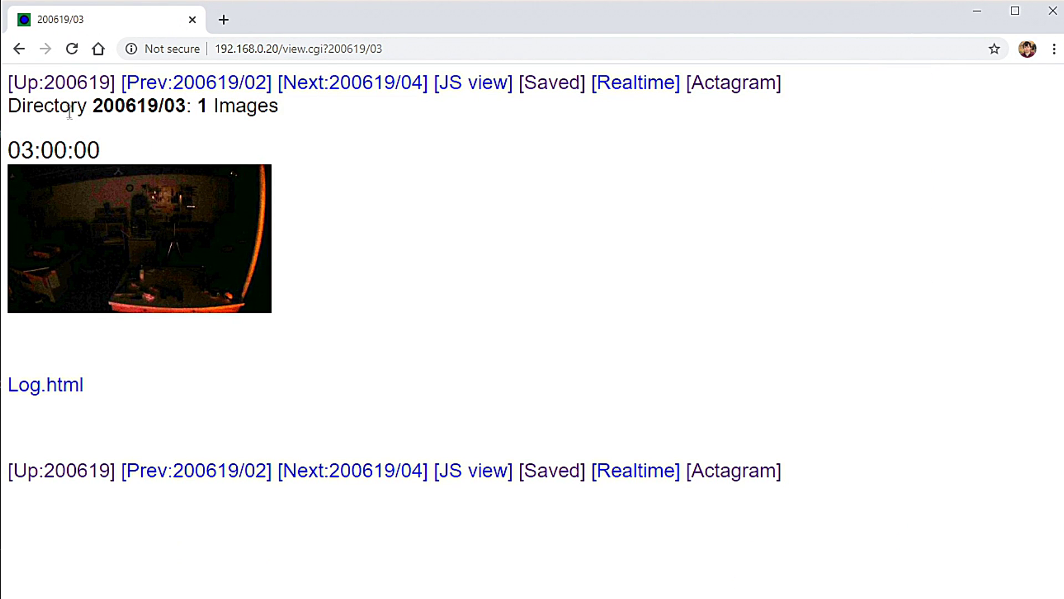
left_click(20, 50)
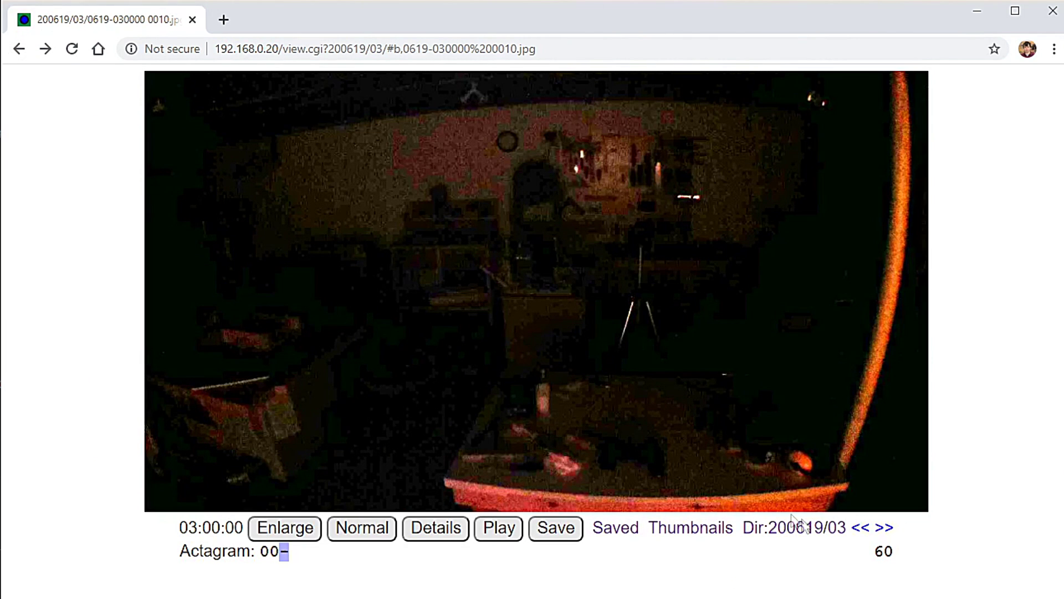
left_click(818, 530)
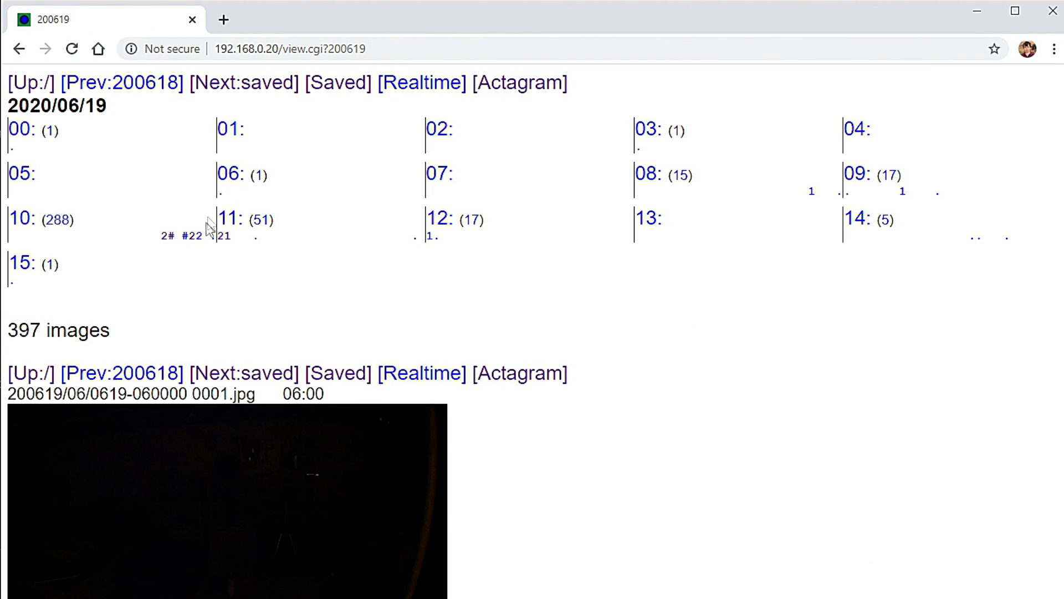
- Open the 10:53 image, view hour 10 as thumbnails, and open the 10:44:47 shot
left_click(194, 238)
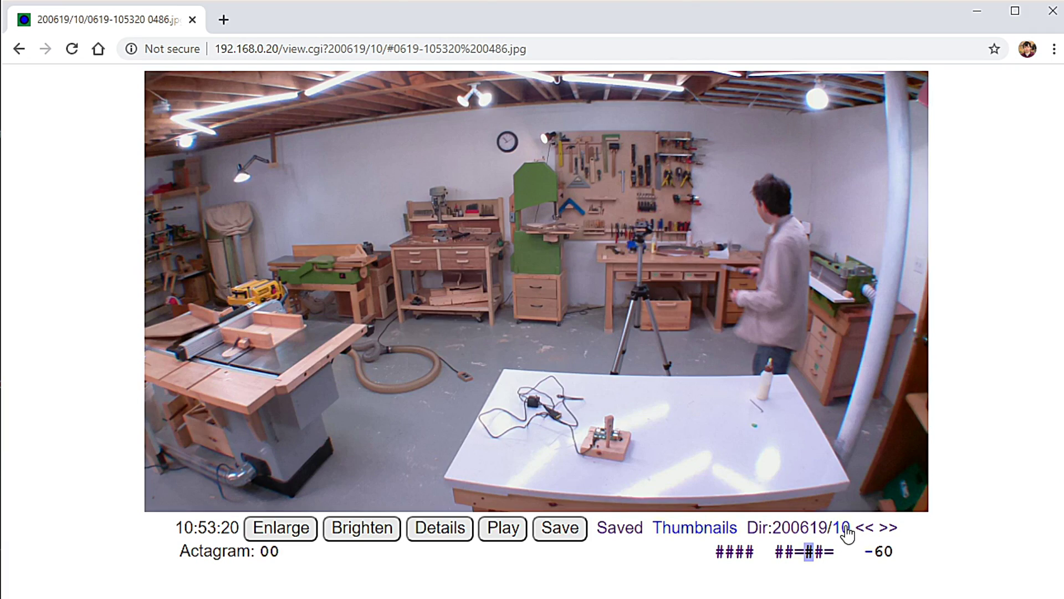
left_click(710, 531)
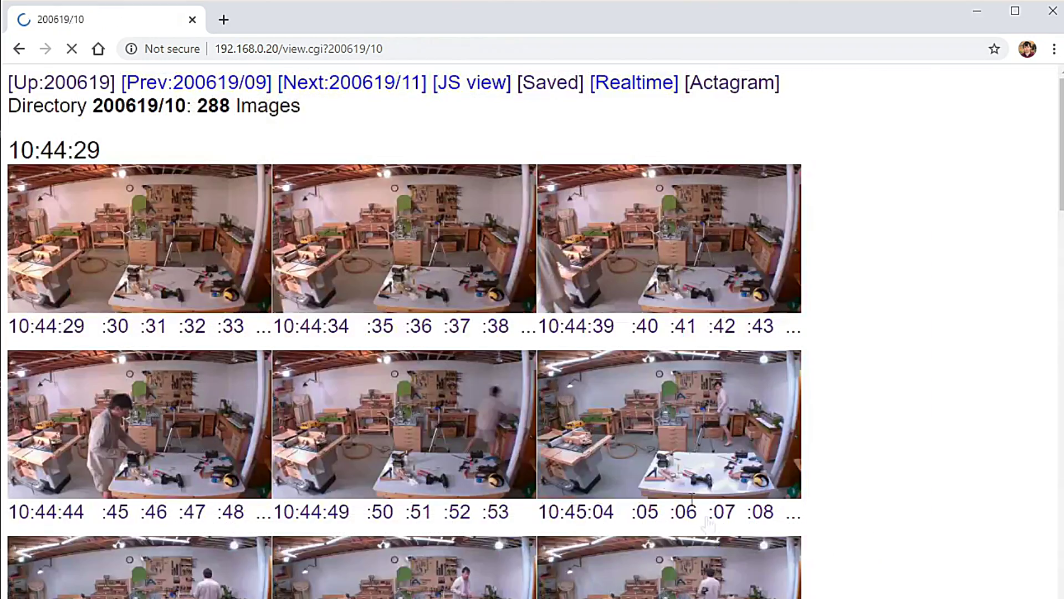
scroll(660, 465, "down", 10)
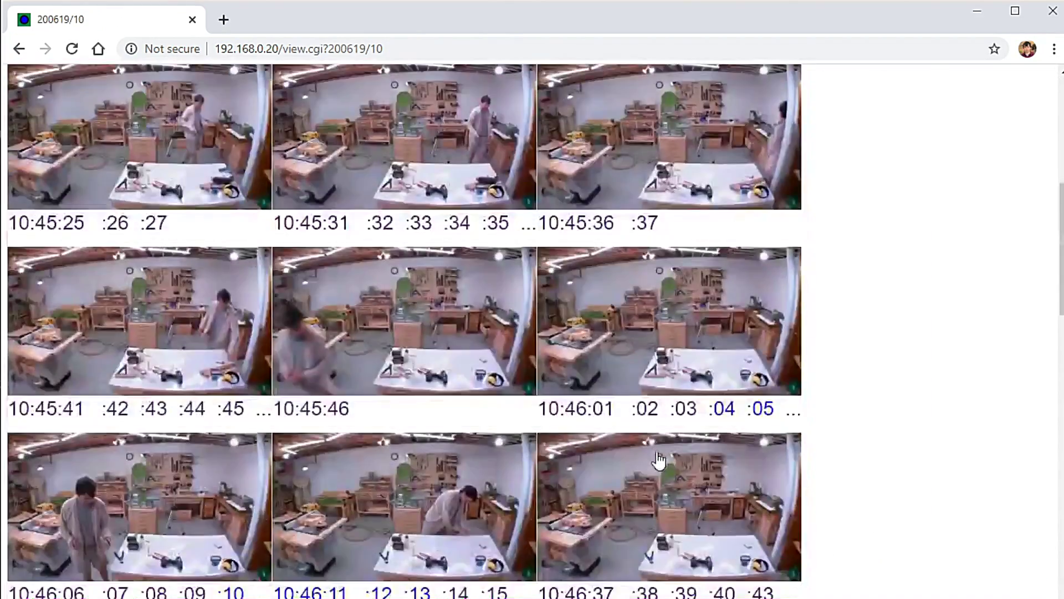
scroll(657, 457, "up", 12)
scroll(658, 455, "down", 8)
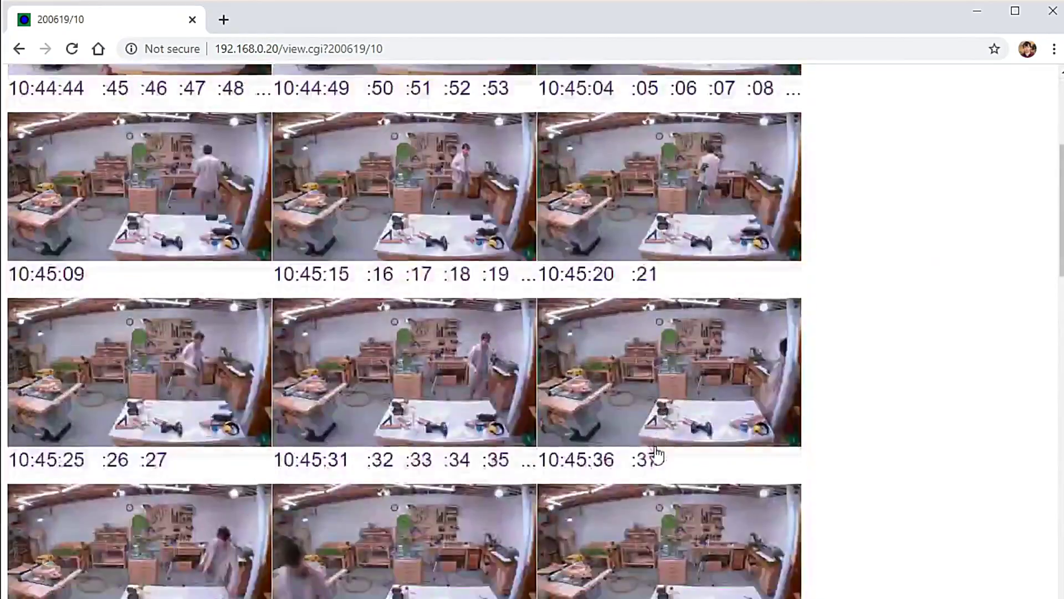
scroll(657, 455, "down", 20)
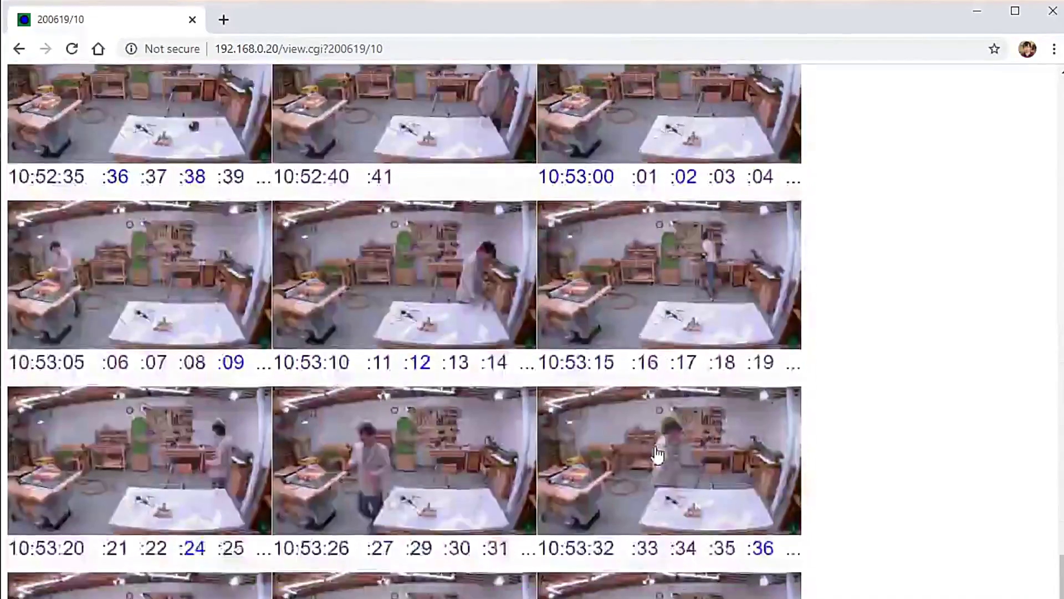
scroll(658, 454, "down", 7)
scroll(657, 455, "down", 6)
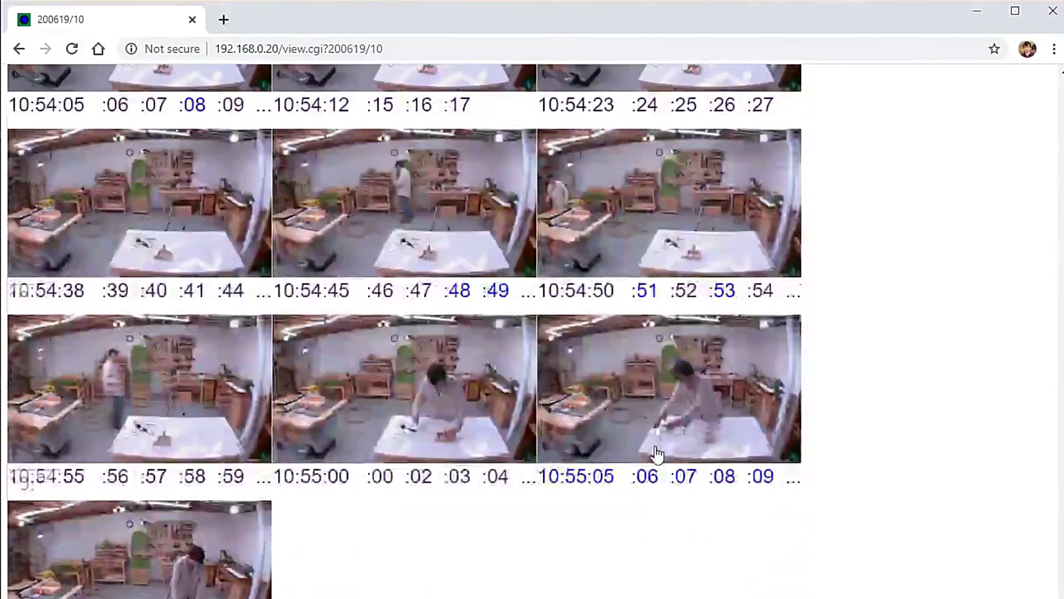
scroll(658, 454, "up", 20)
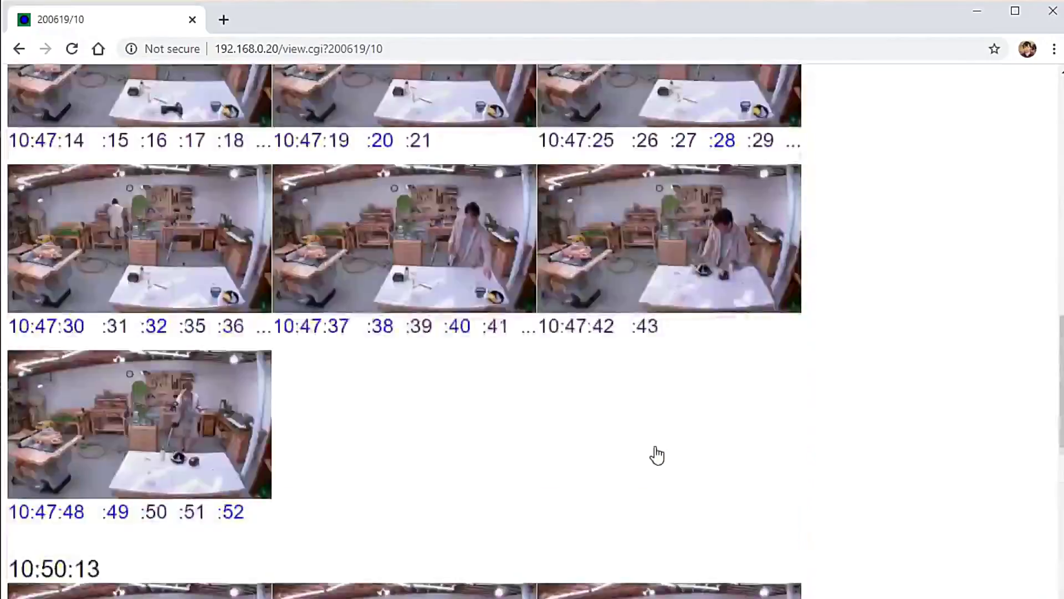
scroll(657, 454, "up", 20)
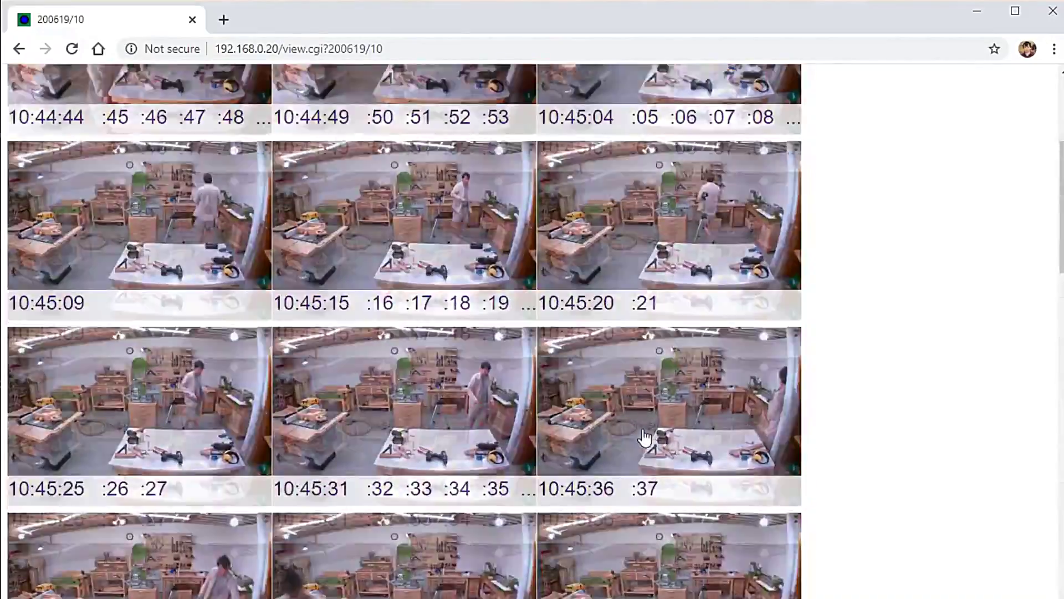
scroll(645, 438, "up", 7)
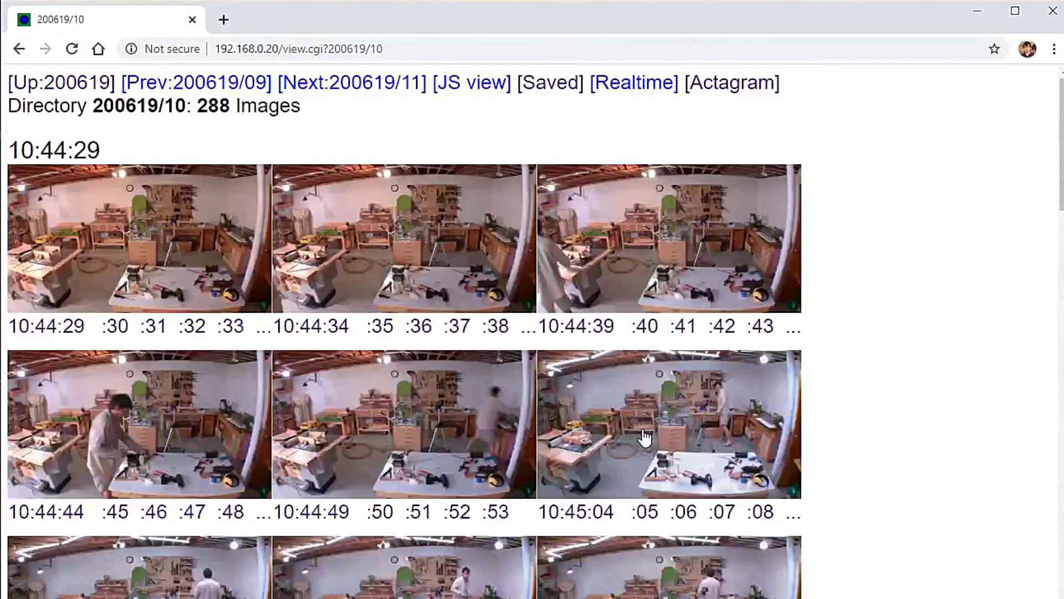
left_click(192, 512)
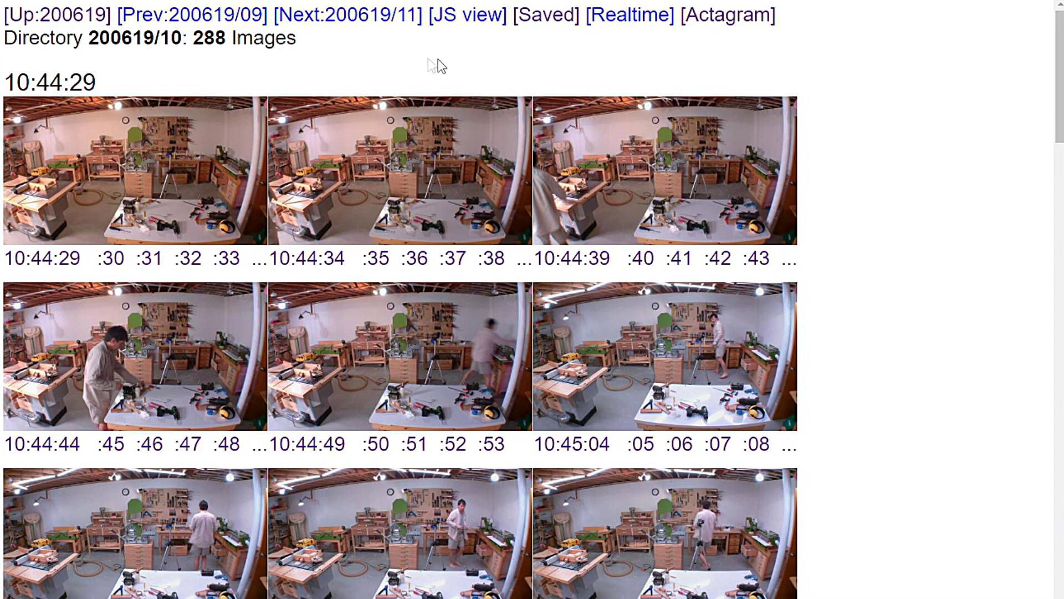
- Check folder 200619/11, go up to the day index, and open hour 10 at 10:44:29
left_click(362, 22)
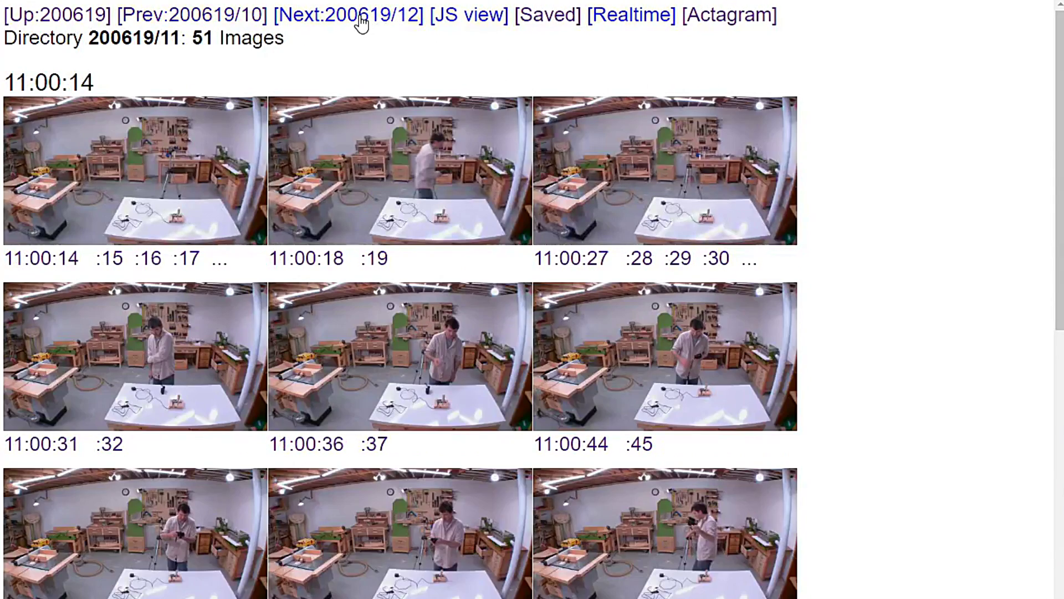
left_click(57, 22)
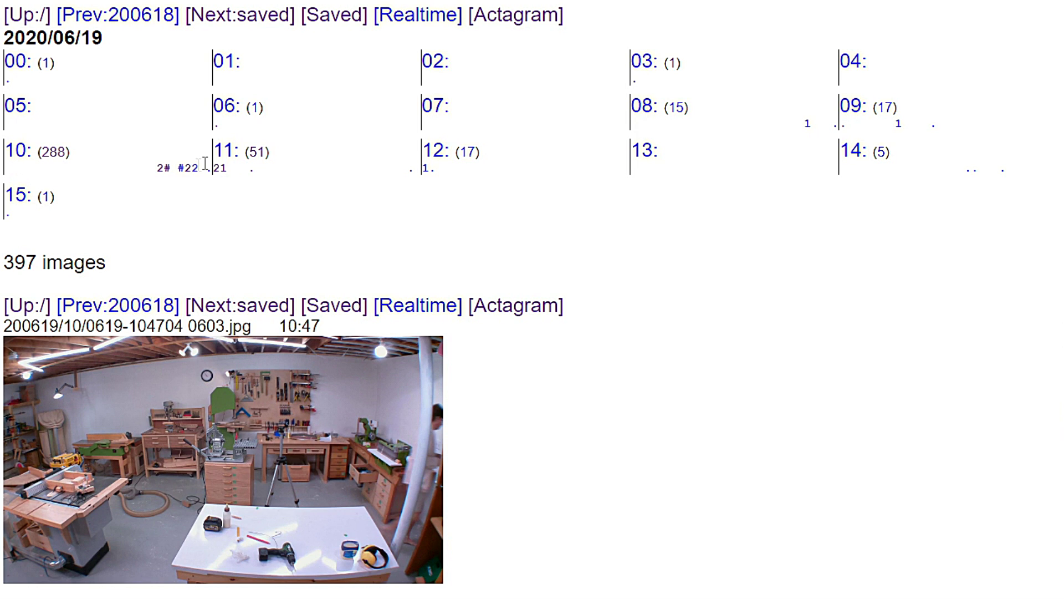
left_click(20, 152)
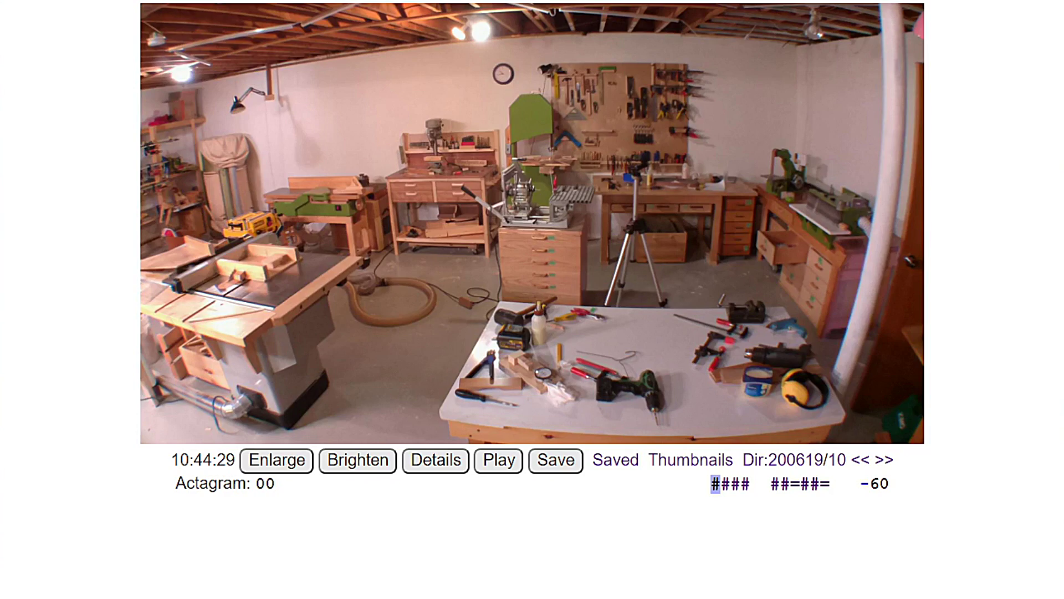
- Go back to the 19 June index and browse the Actagram chart covering 0422 through 0619
key("alt+Left")
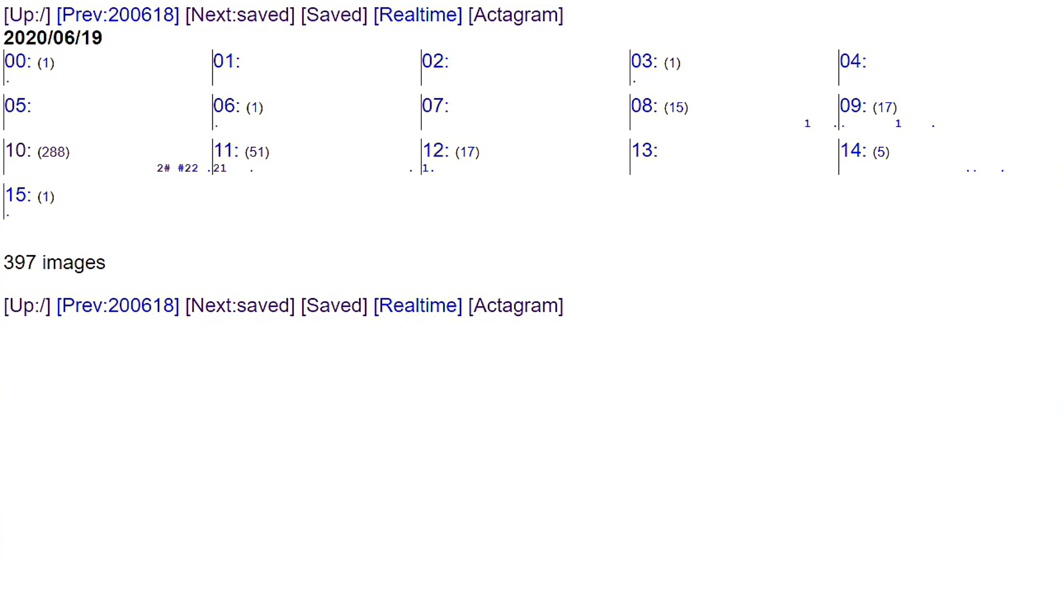
left_click(509, 23)
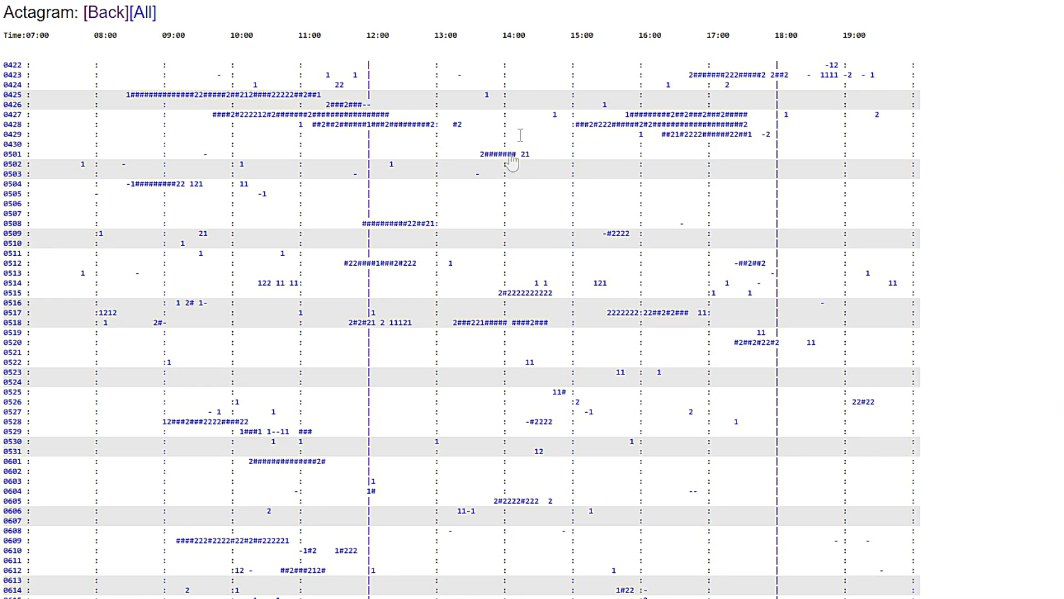
scroll(692, 275, "down", 5)
scroll(692, 275, "down", 3)
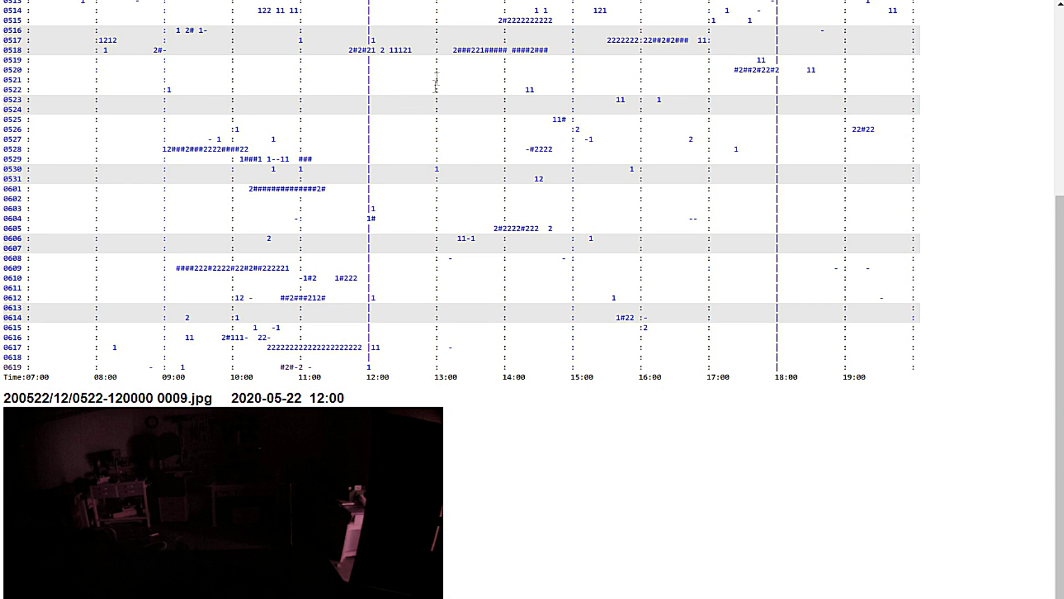
scroll(499, 83, "up", 3)
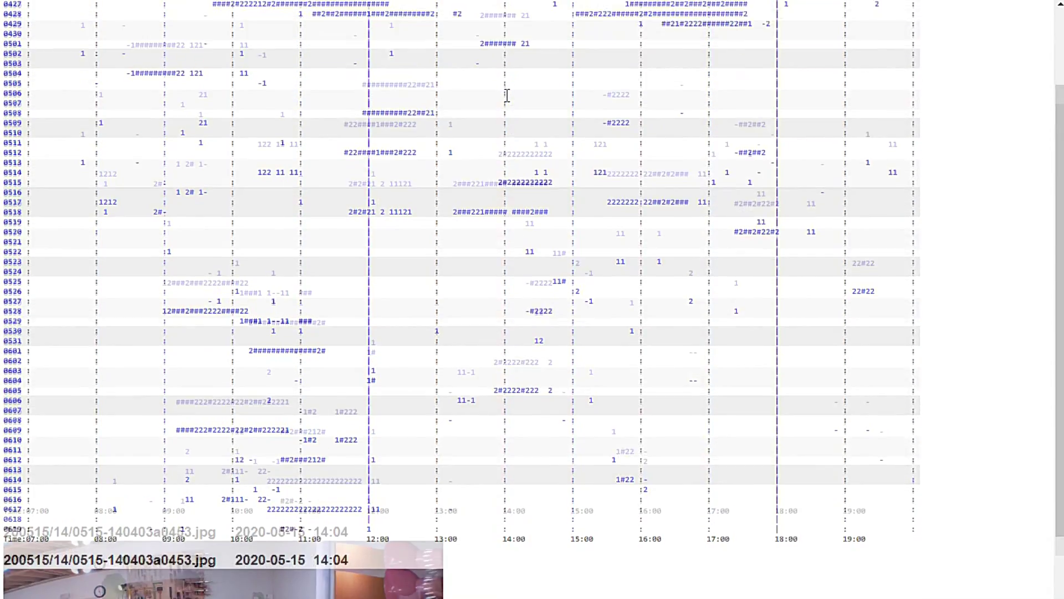
scroll(505, 100, "up", 3)
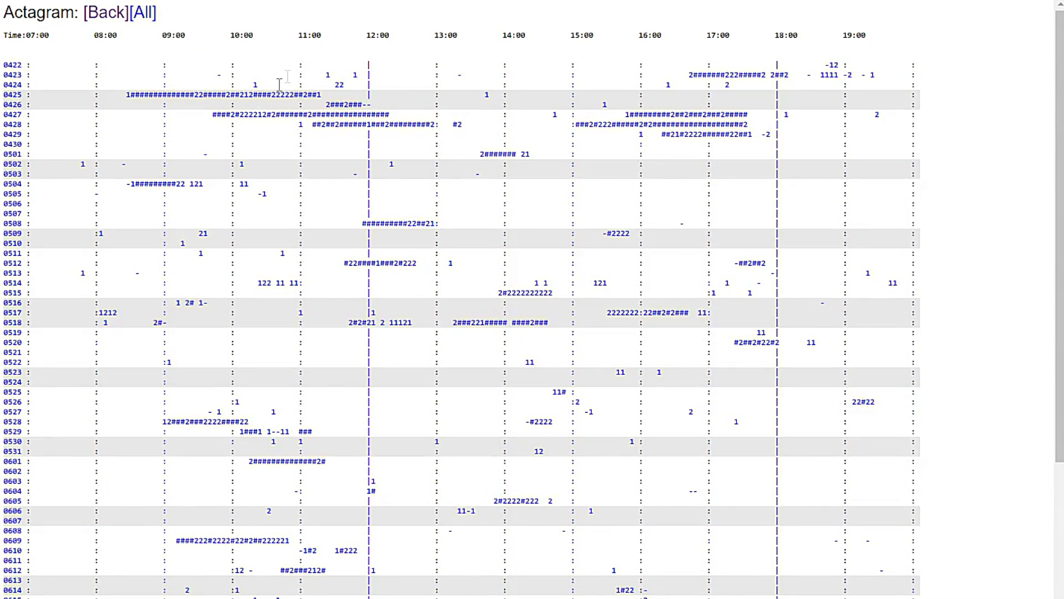
- View the 0428 snapshots at 11:48 and around 16:56, returning to the Actagram after each
left_click(355, 135)
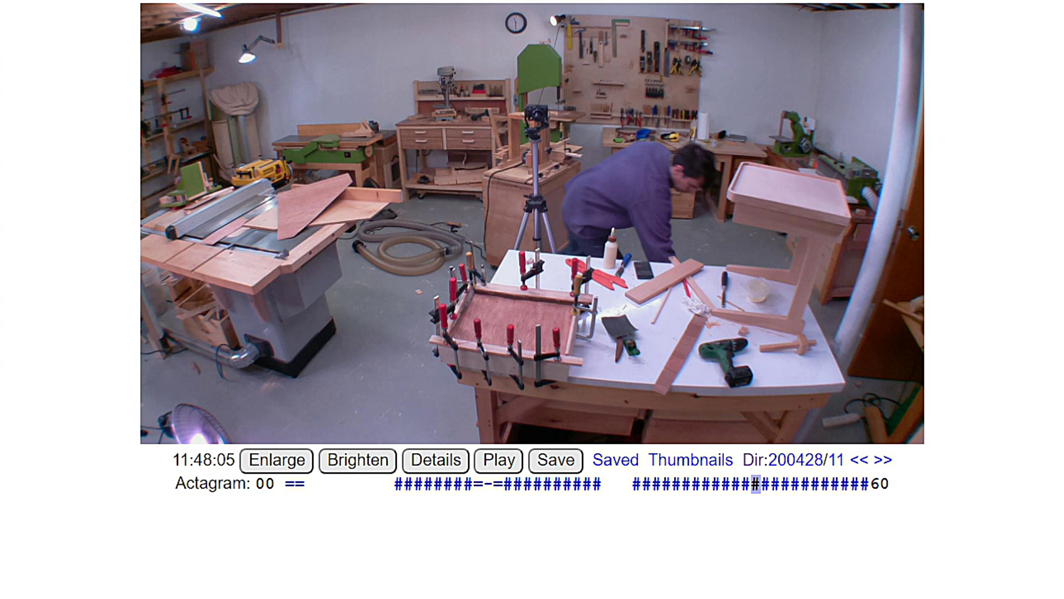
key("alt+Left")
left_click(702, 126)
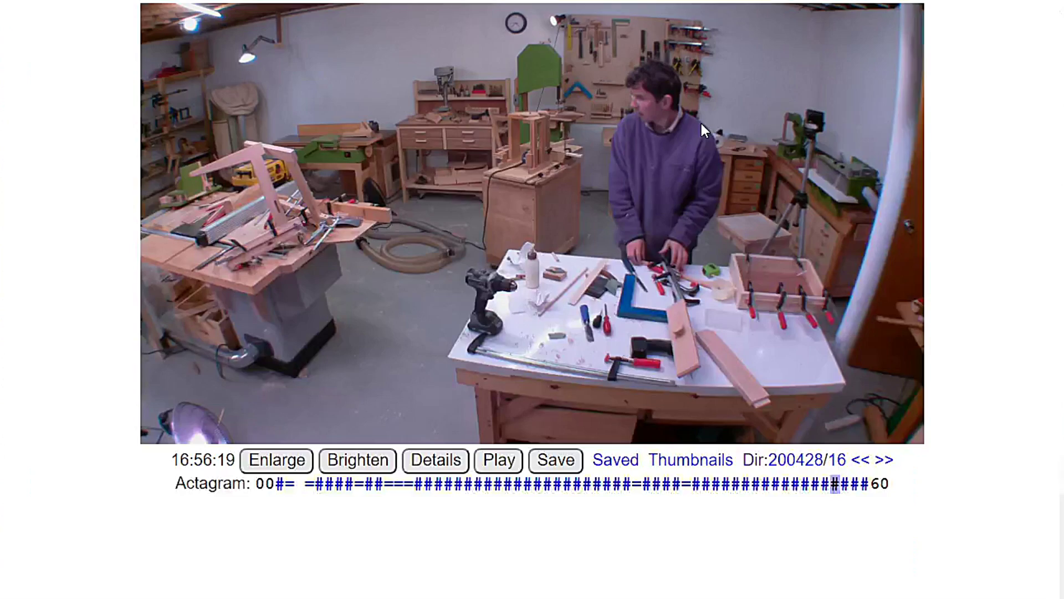
key("alt+Left")
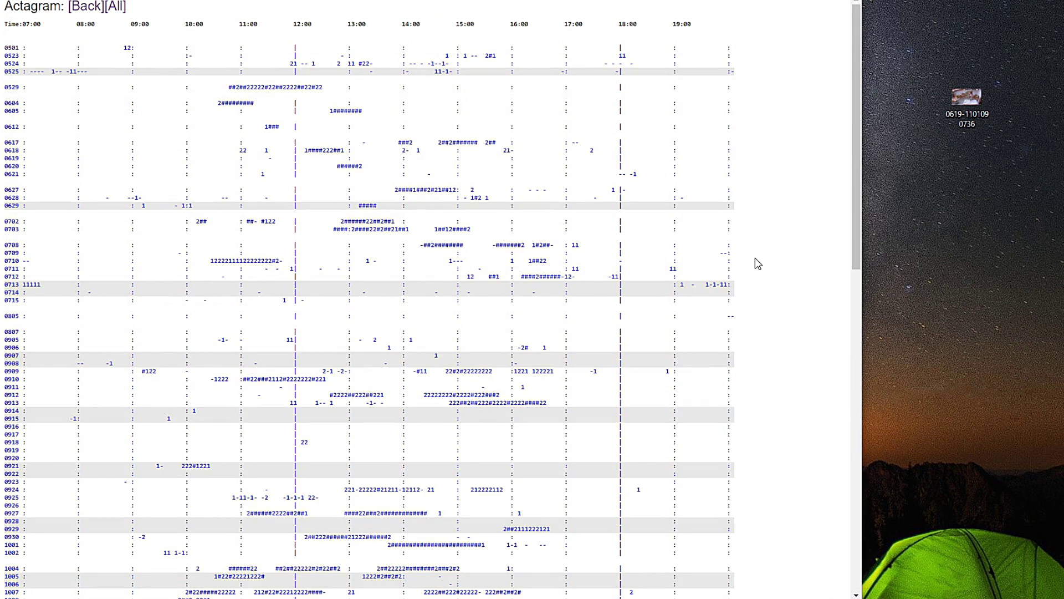
scroll(761, 198, "down", 12)
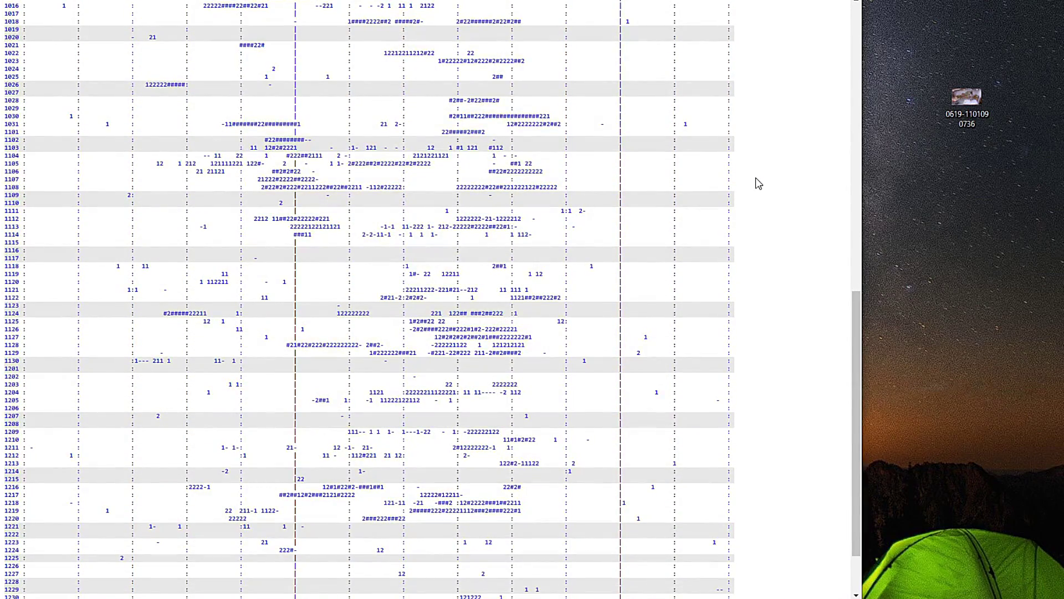
scroll(756, 178, "down", 2)
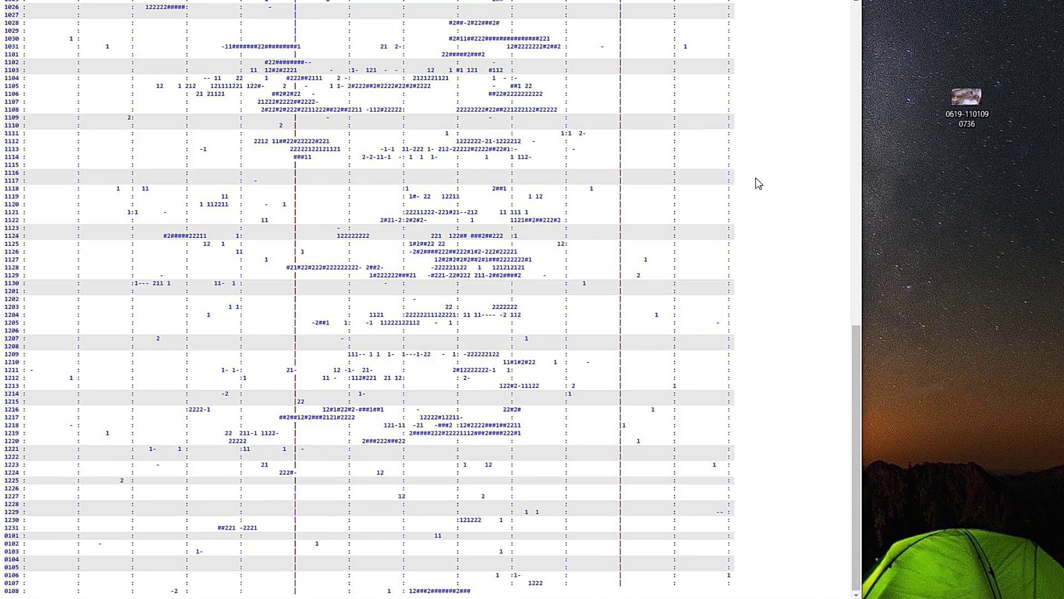
scroll(756, 178, "up", 5)
scroll(756, 177, "down", 5)
scroll(659, 227, "down", 10)
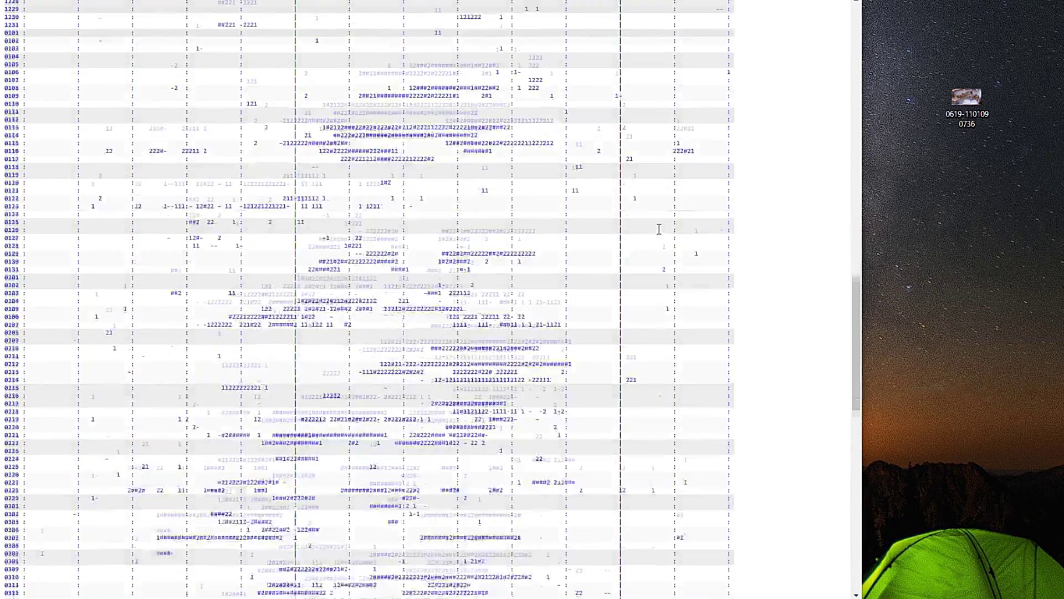
scroll(659, 225, "down", 8)
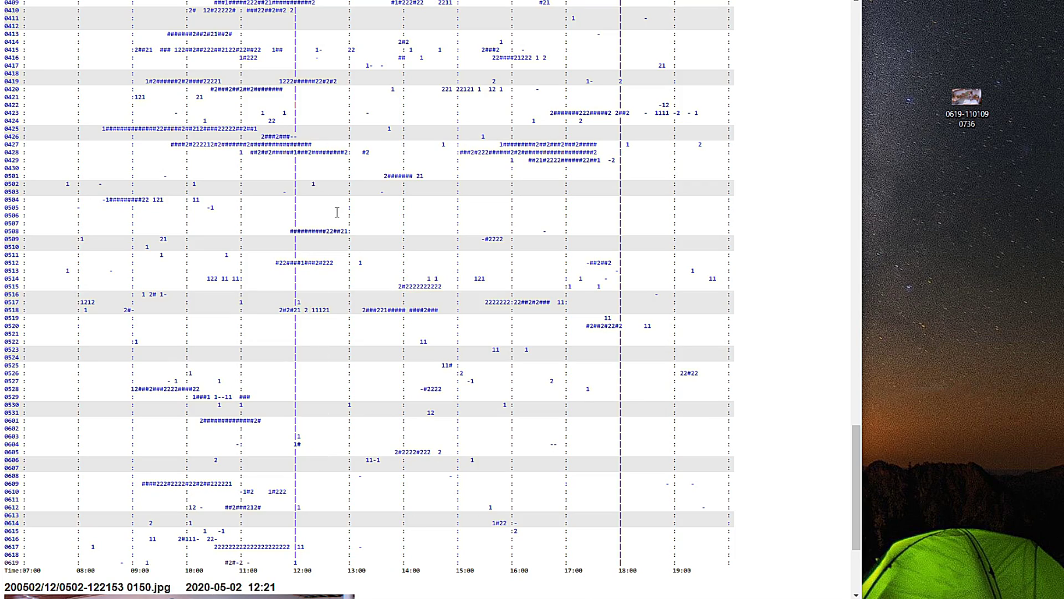
scroll(337, 213, "up", 10)
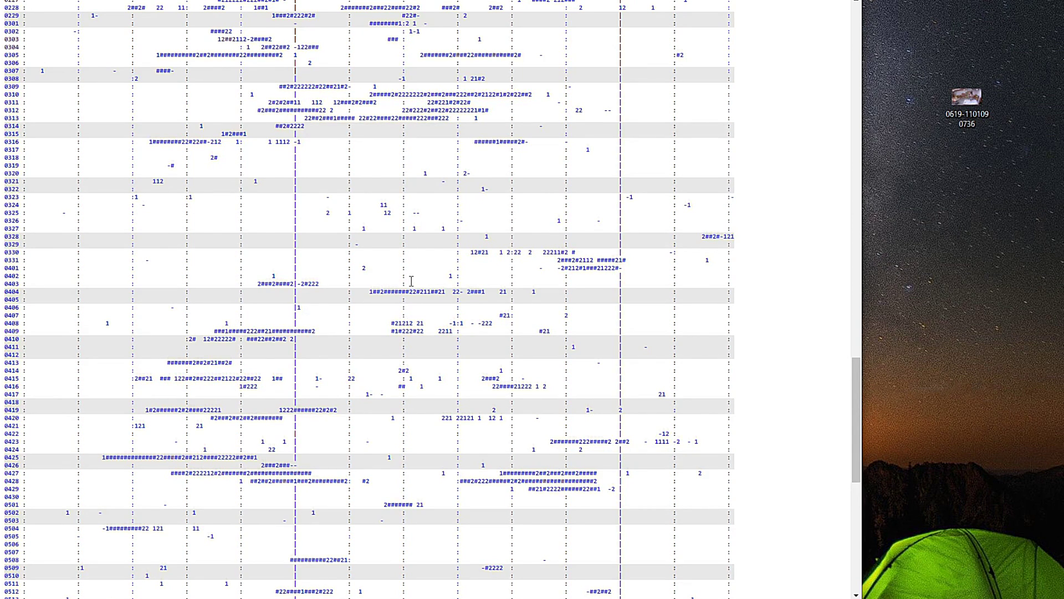
scroll(412, 279, "up", 7)
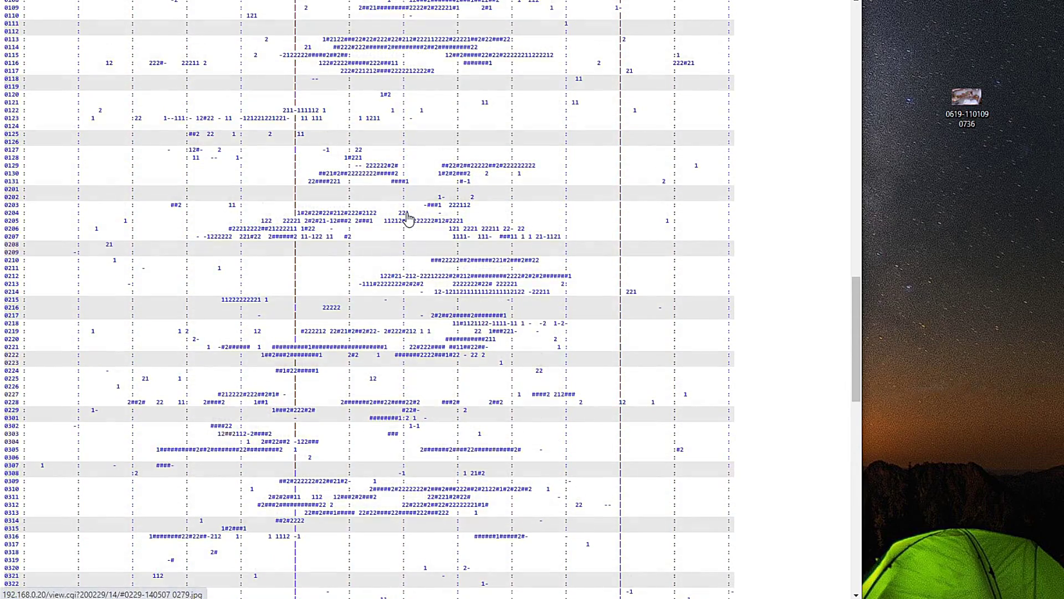
scroll(407, 218, "up", 5)
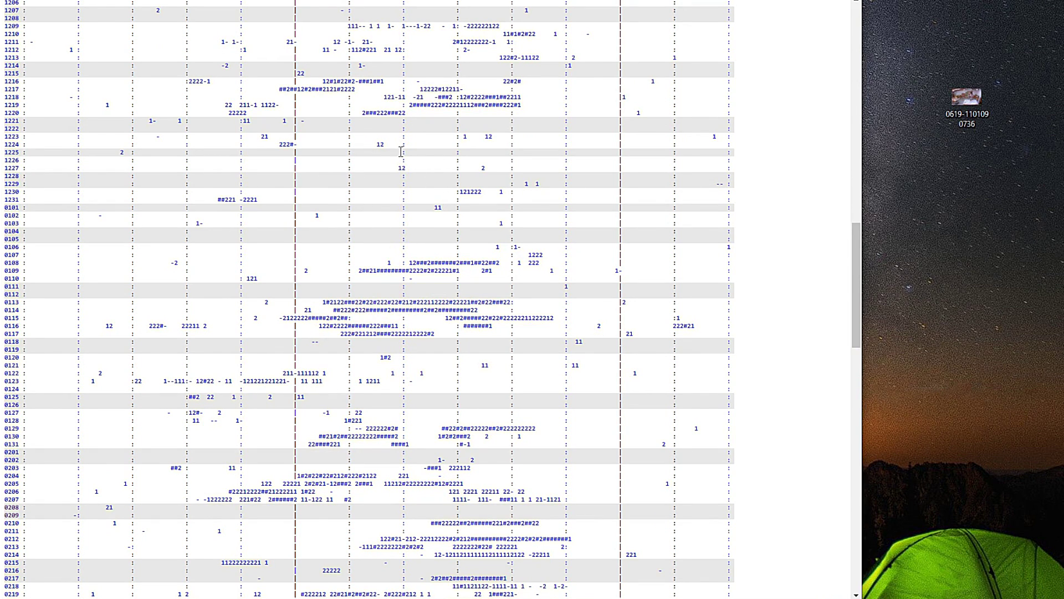
scroll(400, 151, "up", 8)
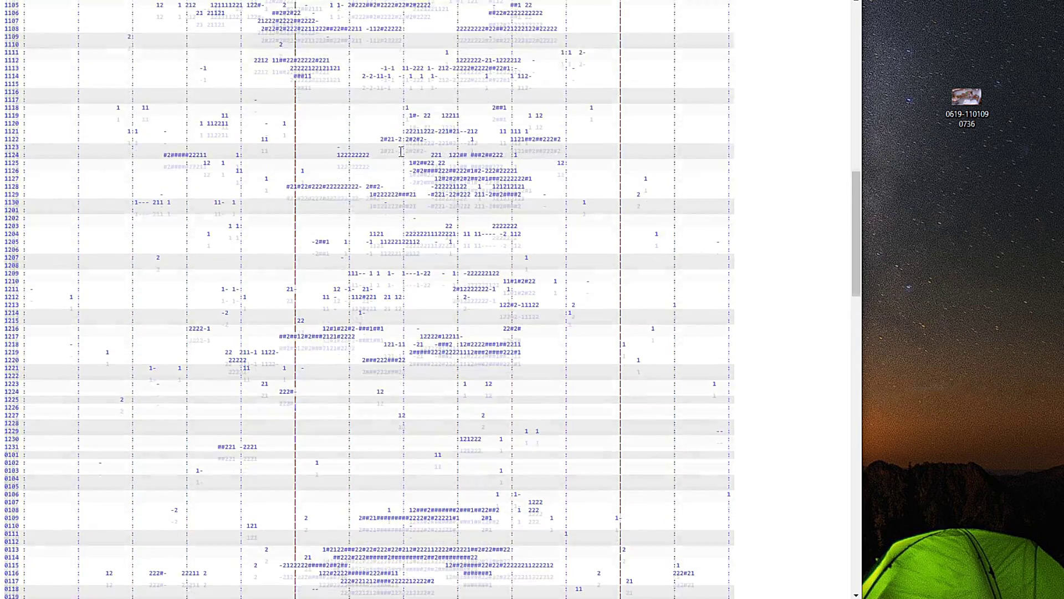
scroll(436, 242, "up", 12)
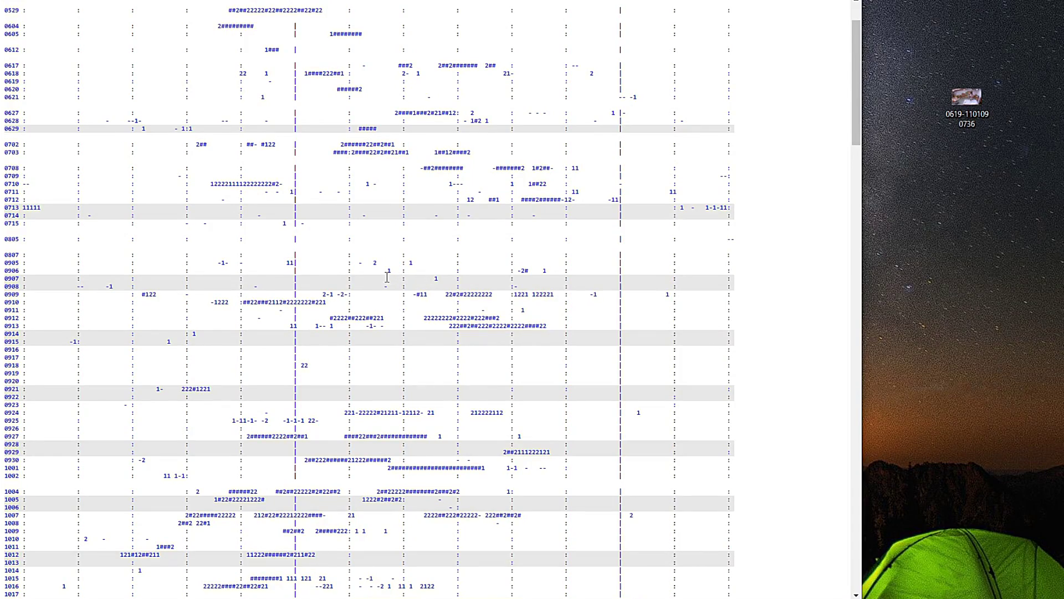
scroll(387, 277, "up", 3)
scroll(387, 275, "down", 15)
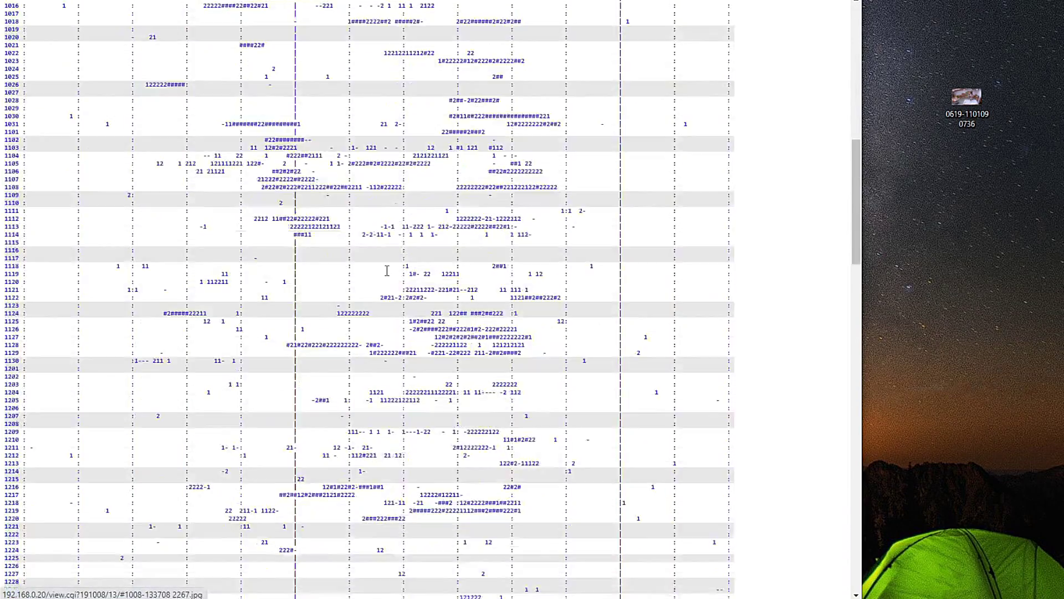
scroll(387, 270, "down", 15)
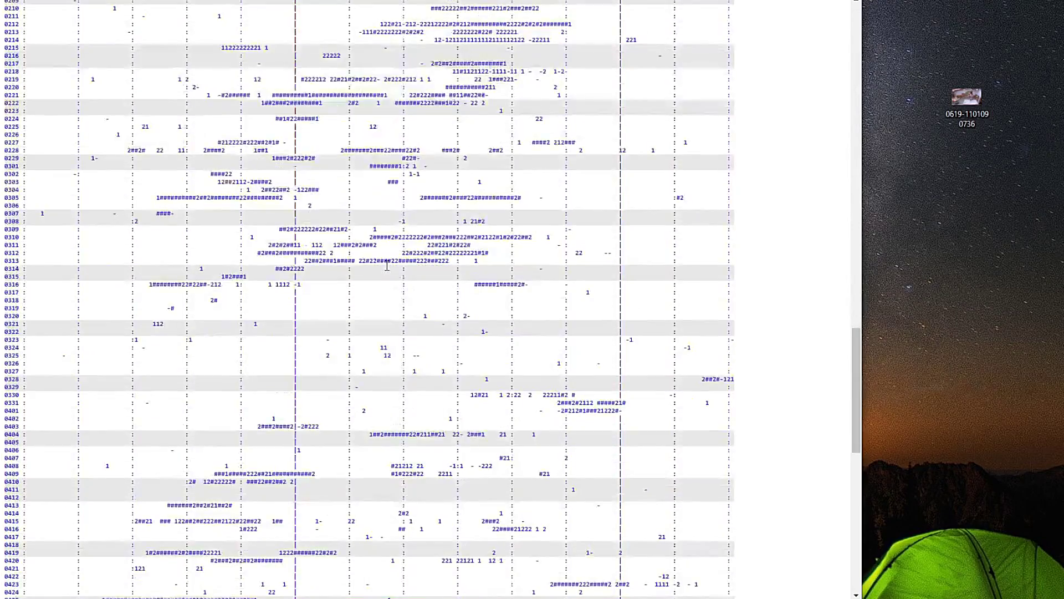
scroll(387, 266, "down", 10)
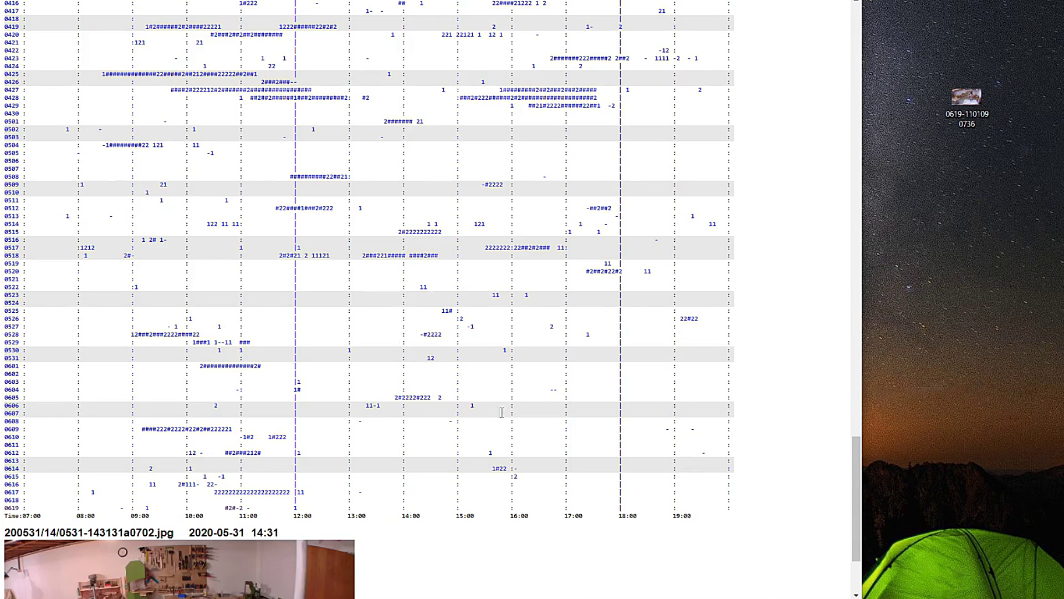
scroll(609, 347, "down", 3)
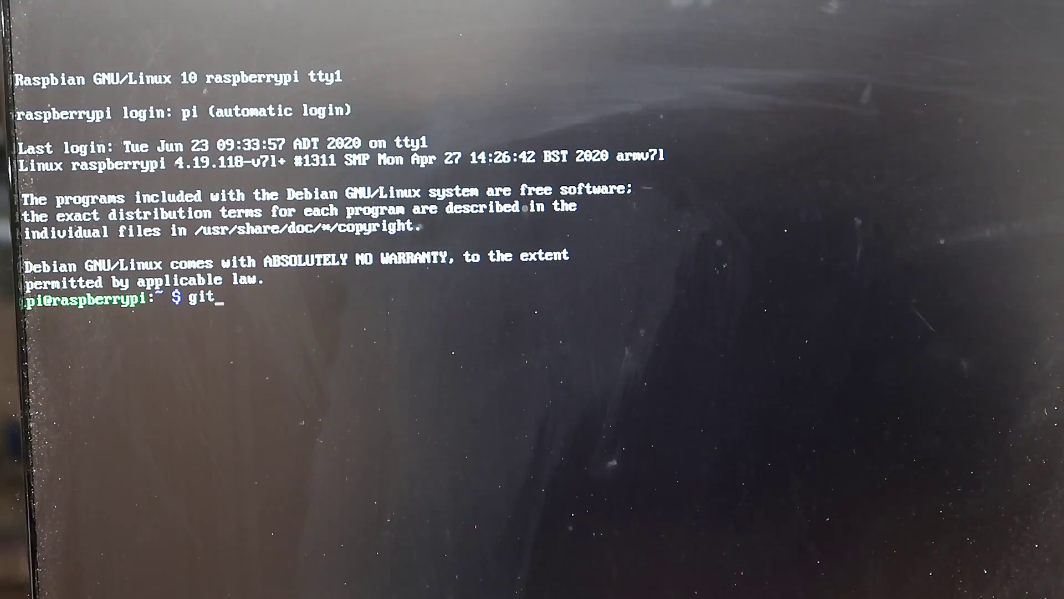
- Clone github.com/Matthias-Wandel/imgcomp.git, move into imgcomp/setup and list its files with ls -l
type("clone https://github")
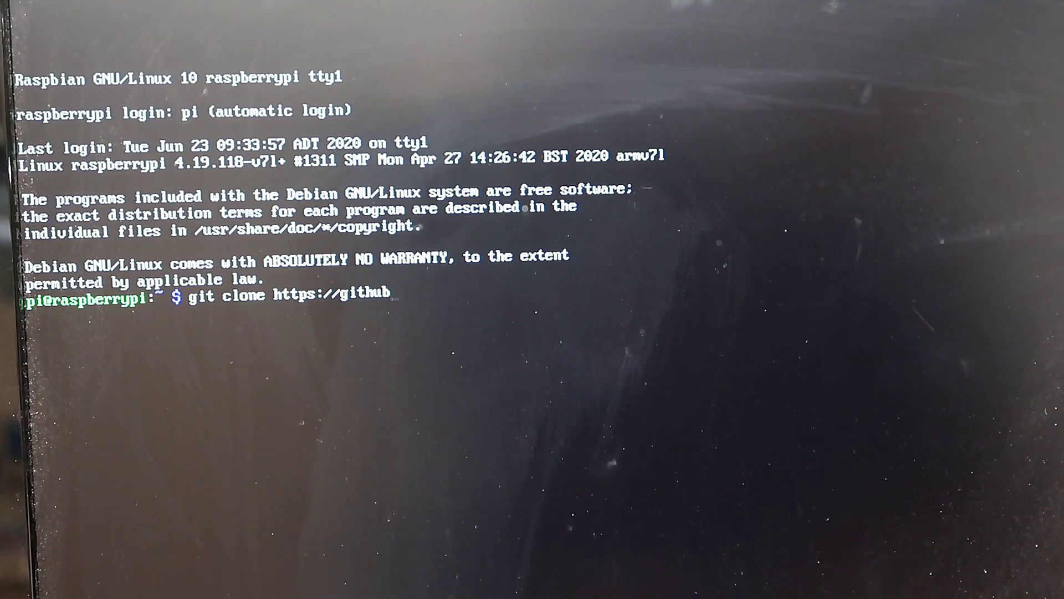
type(".com/Matthias-Wandel/imgcomp")
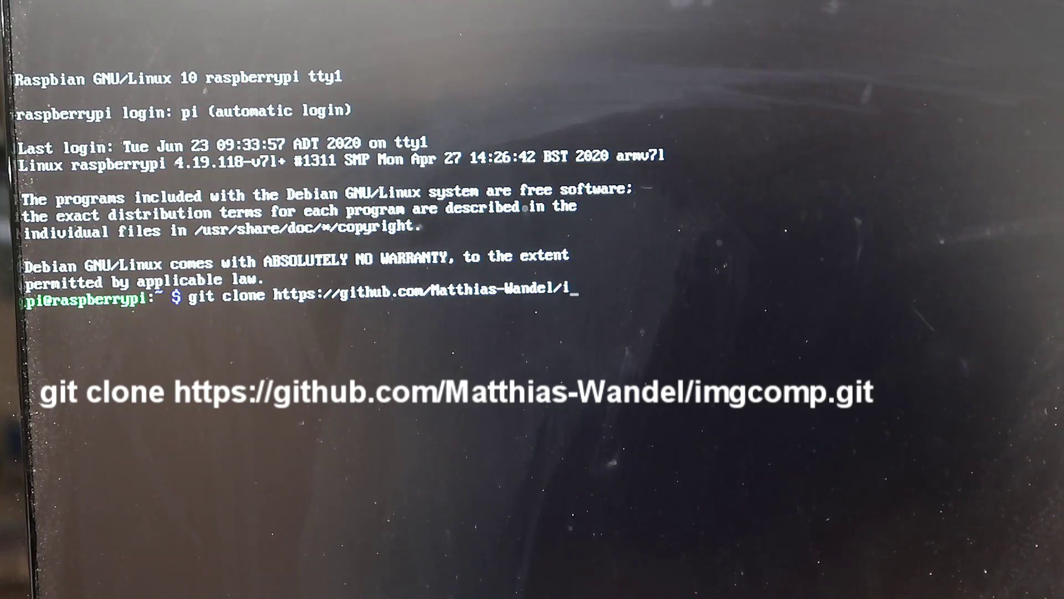
type(".git")
key("Return")
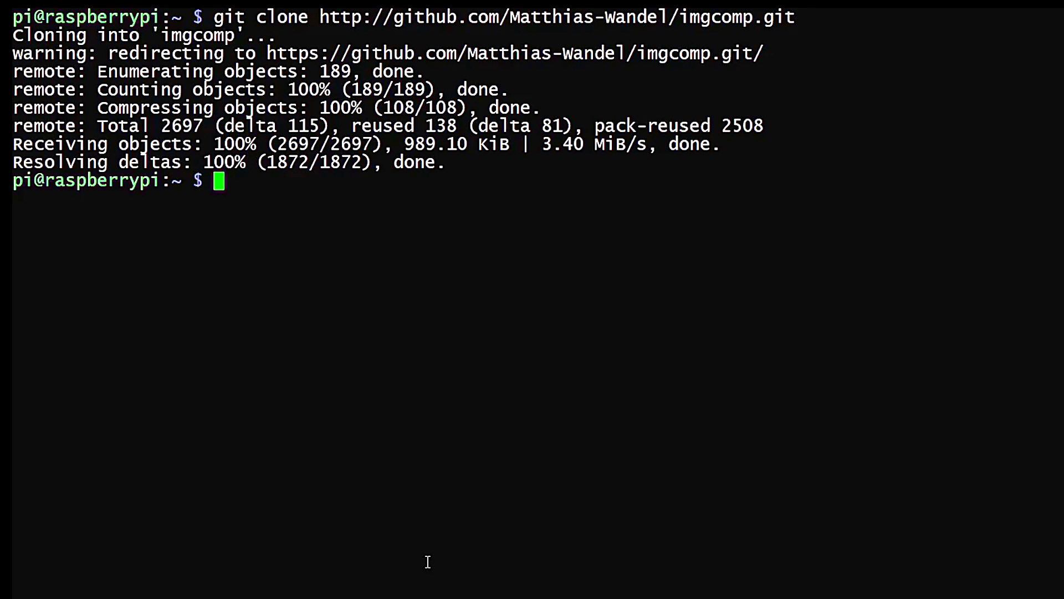
type("cd imgcomp")
key("Return")
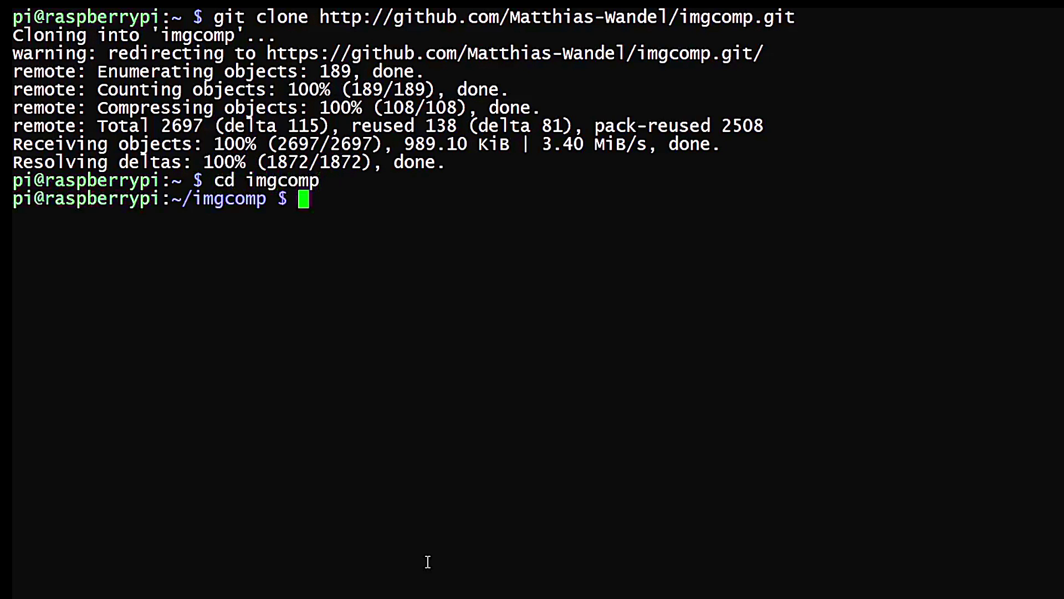
type("cd setup")
key("Return")
type("ls -l")
key("Return")
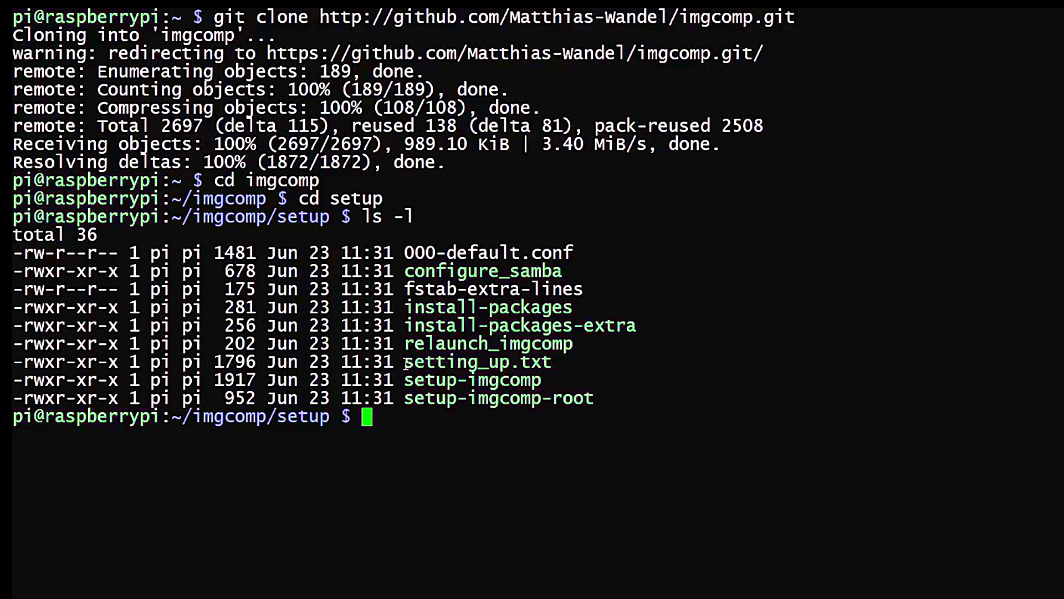
- Install imgcomp's required packages by running sudo ./install-packages
left_click_drag(406, 363, 551, 369)
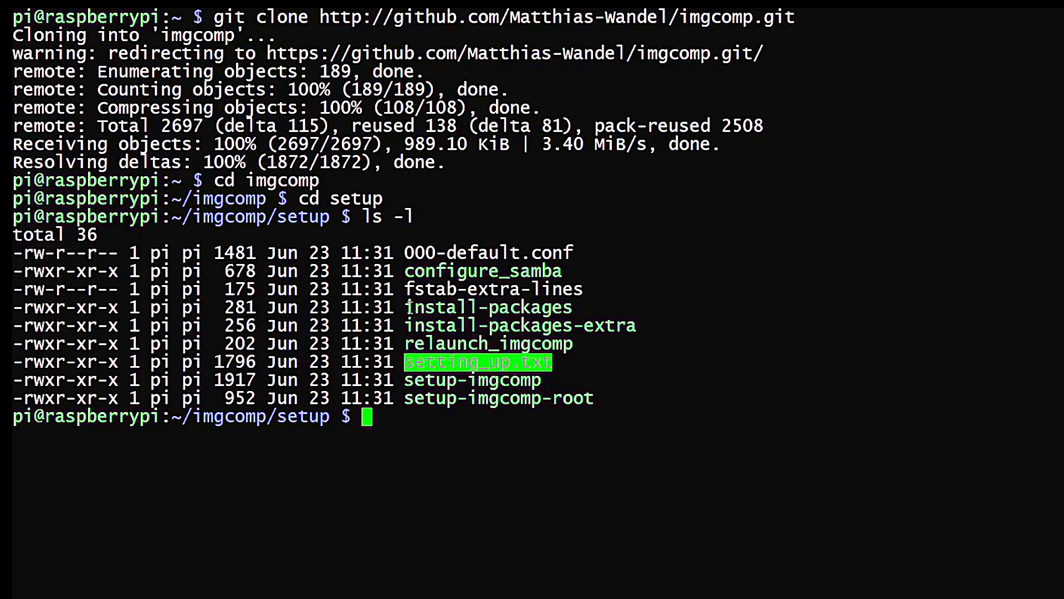
left_click_drag(411, 307, 571, 307)
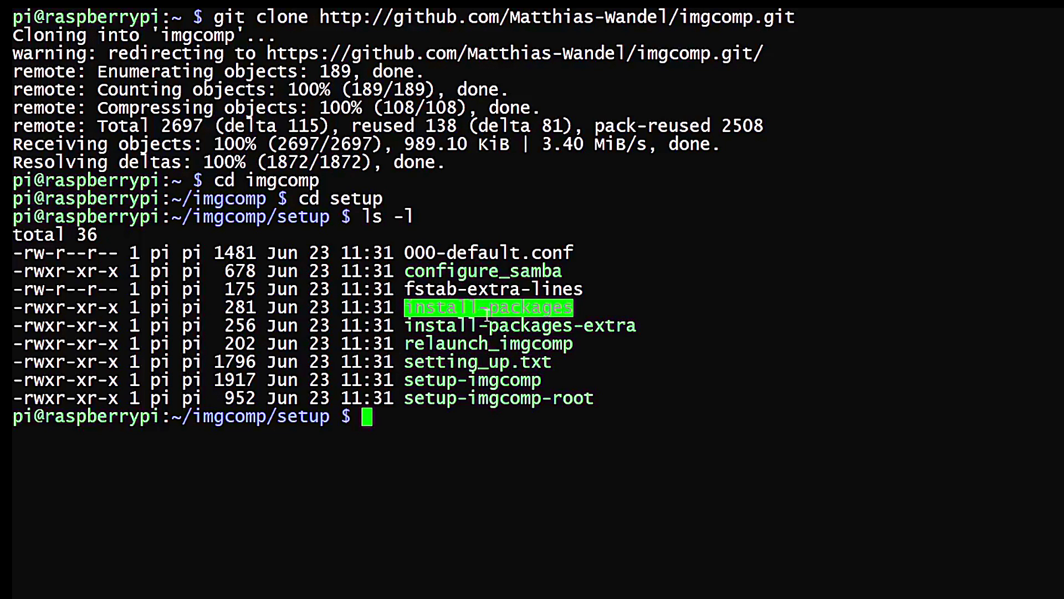
type("sudo ./install-packages")
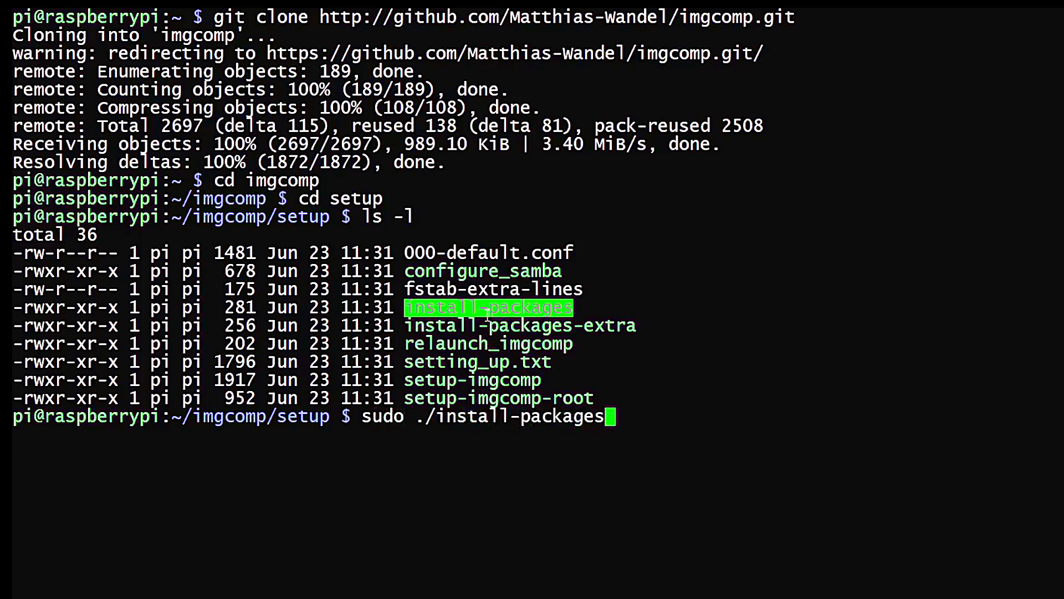
key("Return")
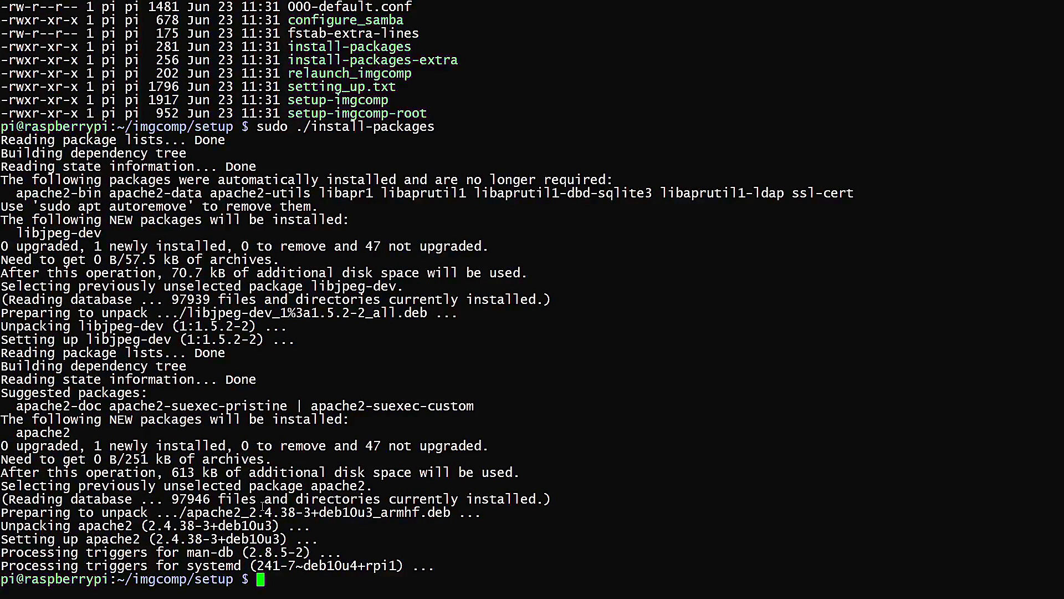
type("./setup-imgcomp")
key("Return")
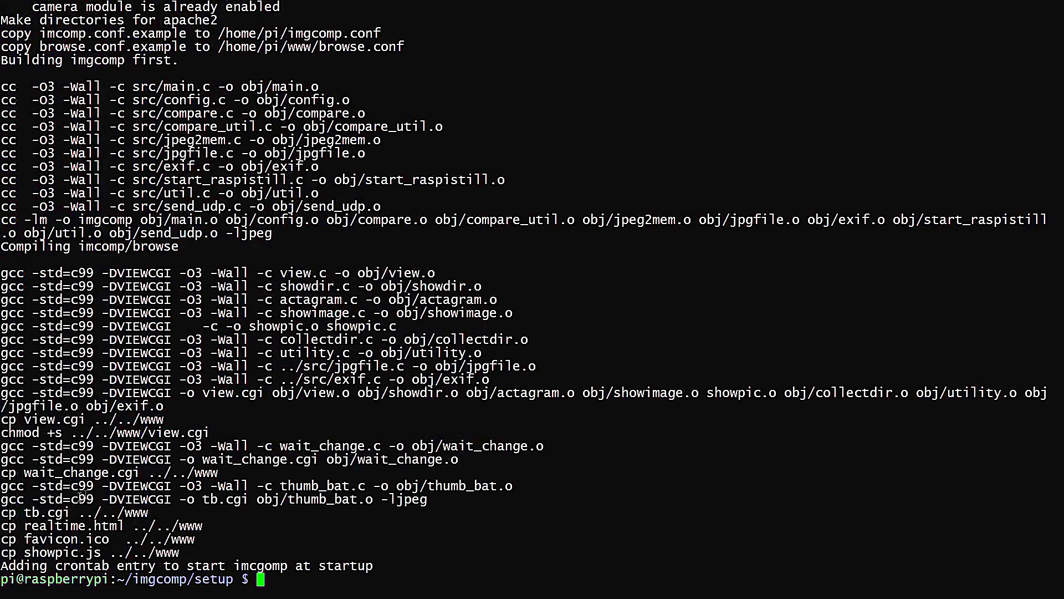
left_click_drag(45, 508, 194, 555)
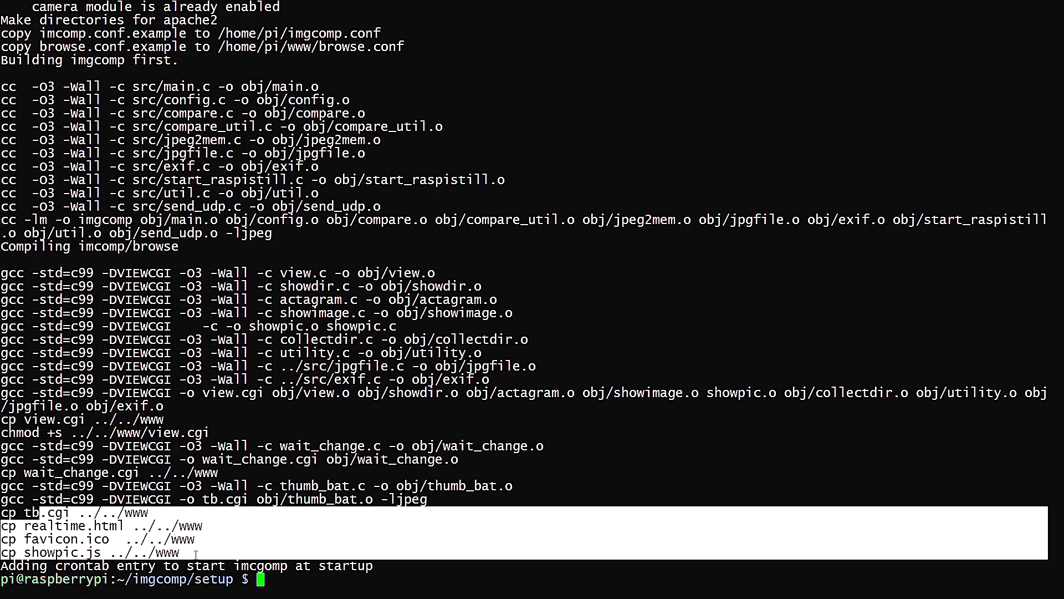
left_click(300, 566)
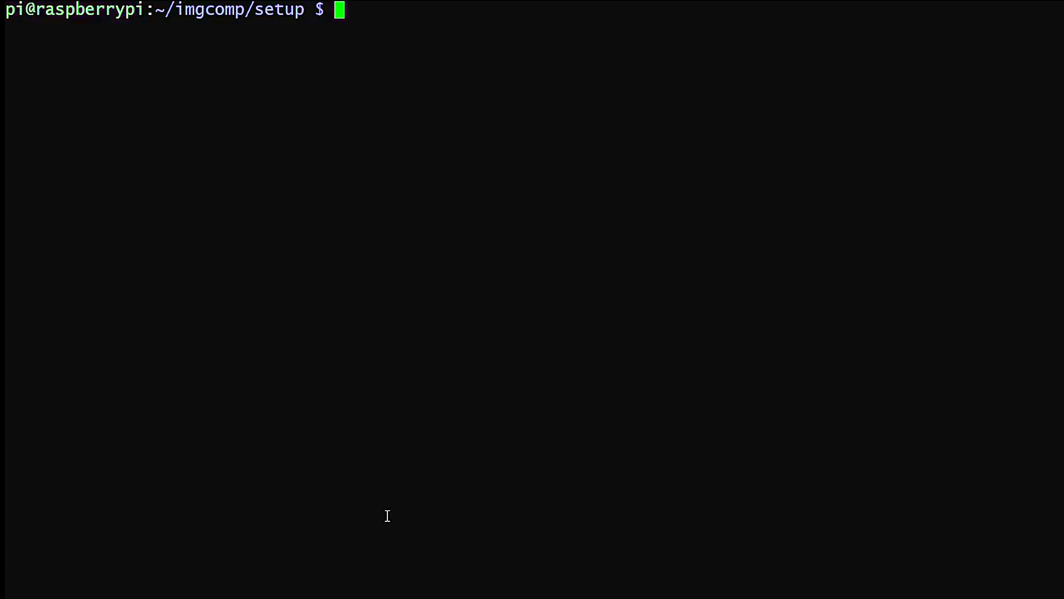
- Run sudo ./setup-imgcomp-root, return to the home directory and start the imgcomp command
type("sudo ")
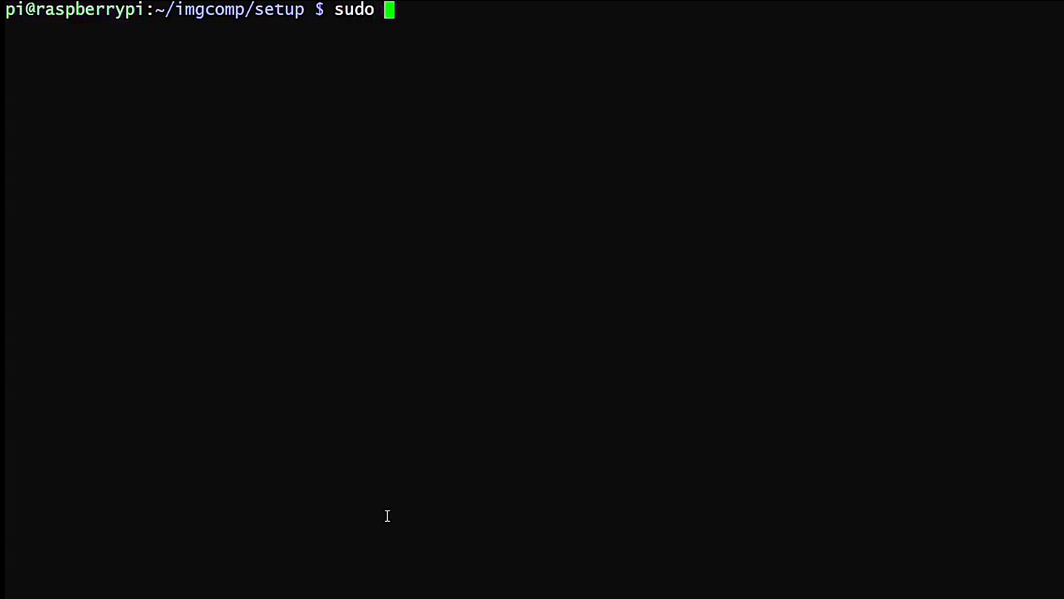
type("./setup-imgcomp-root")
key("Return")
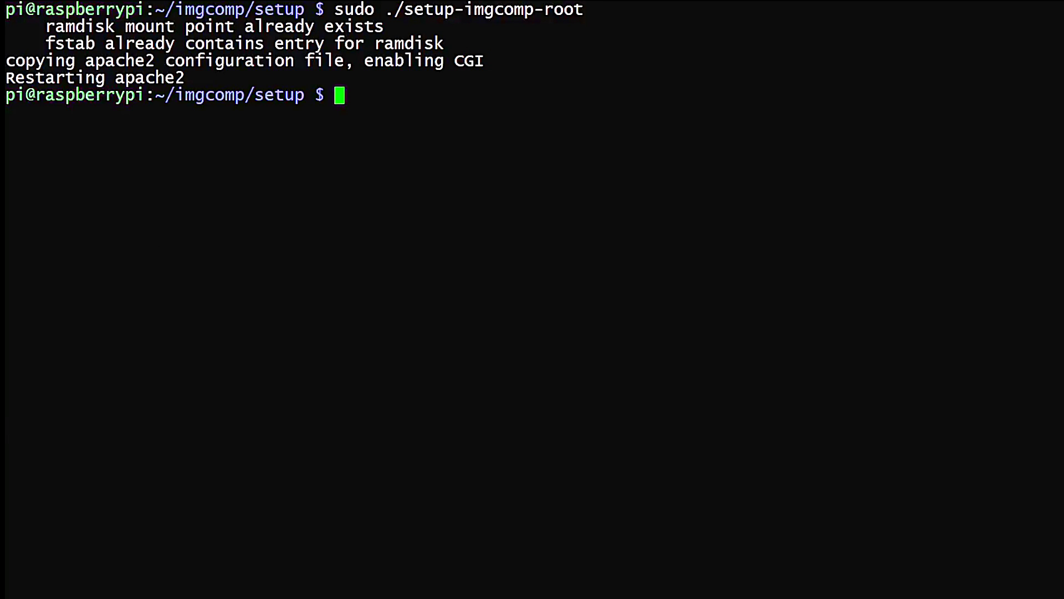
type("cd ~")
key("Return")
type("imgcom")
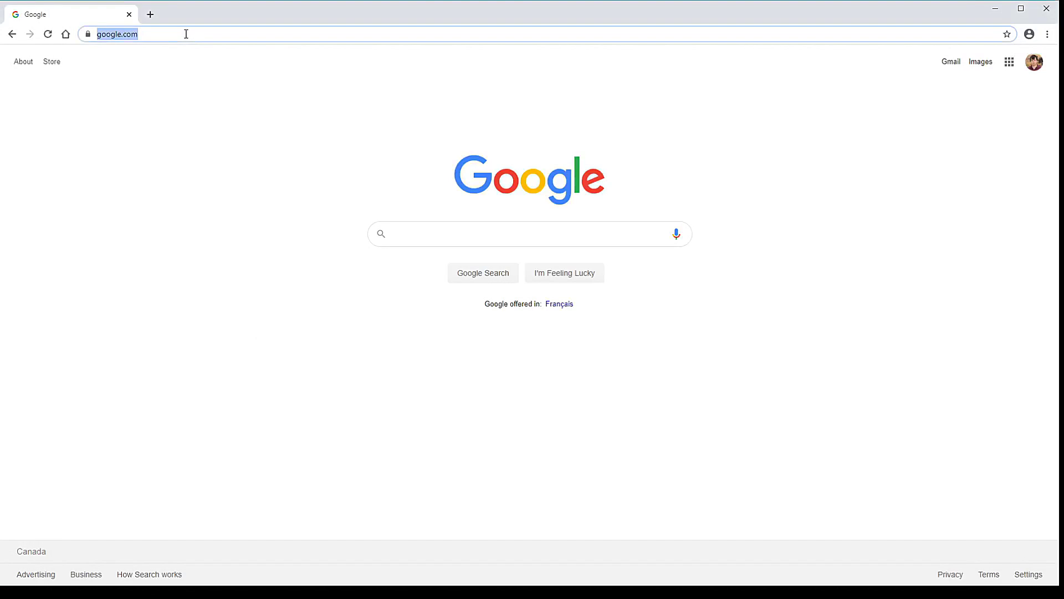
- Load 192.168.0.134/view.cgi and open the hour-11 captures from 2020/06/23
type("192.168.0.134/")
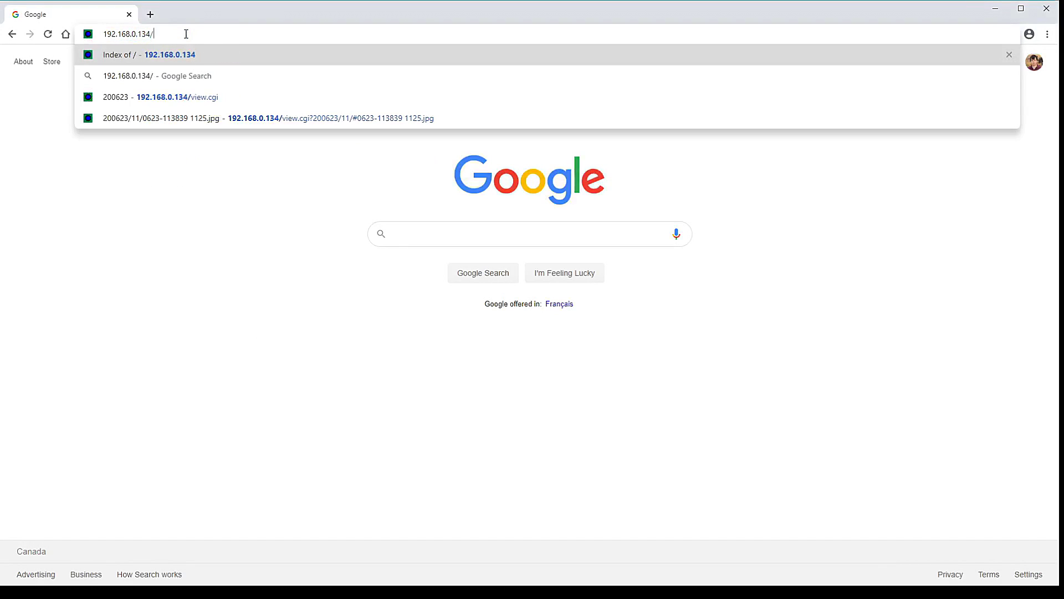
type("v")
key("Down")
key("Down")
key("Down")
key("Return")
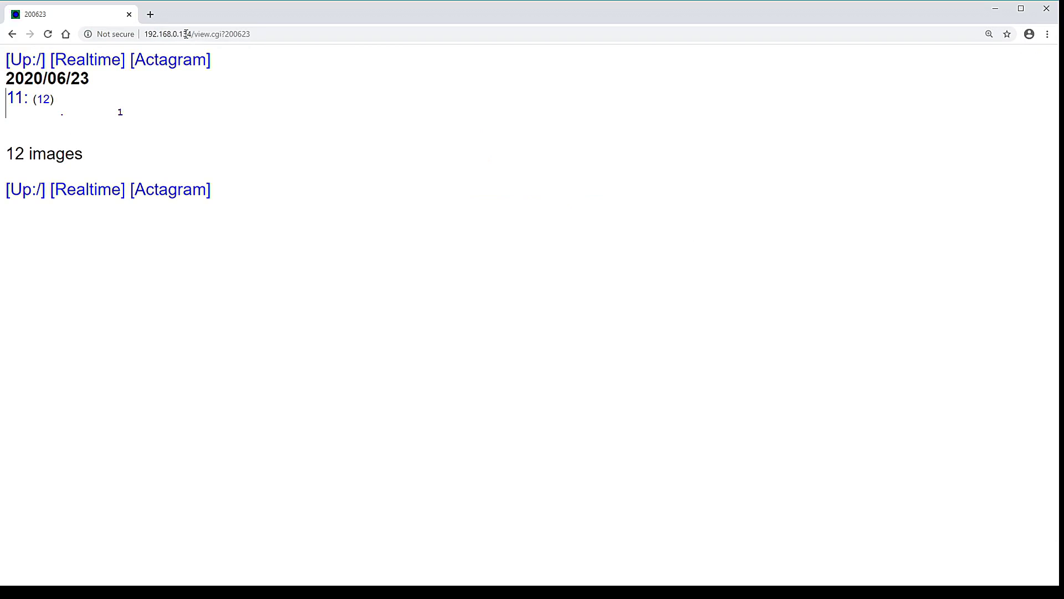
left_click(15, 101)
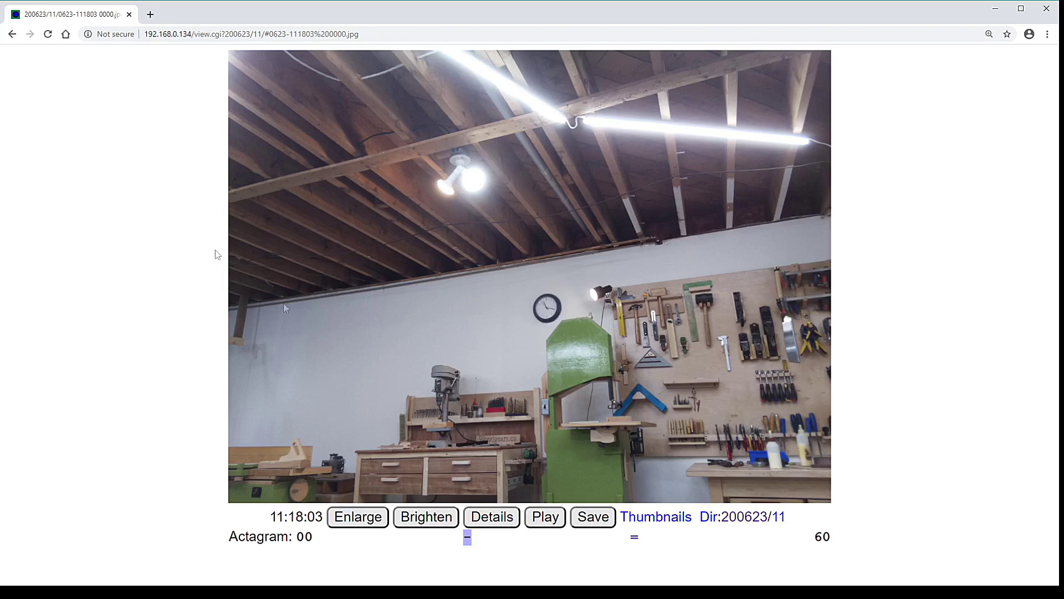